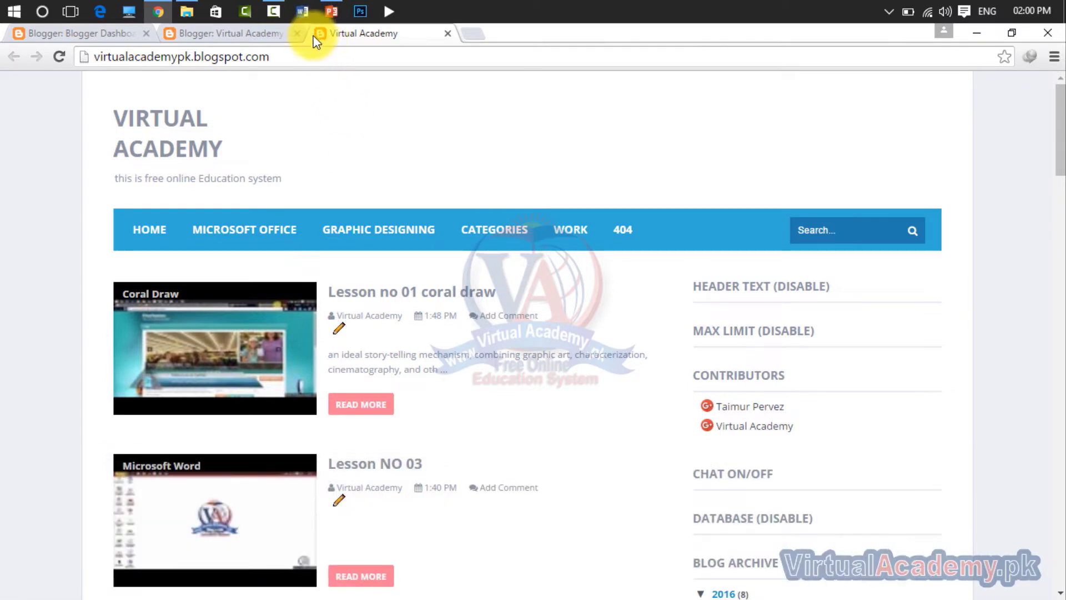
Open dailymotion.com and youtube.com in separate new browser tabs to compare their tab icons with the blog's.
left_click(474, 34)
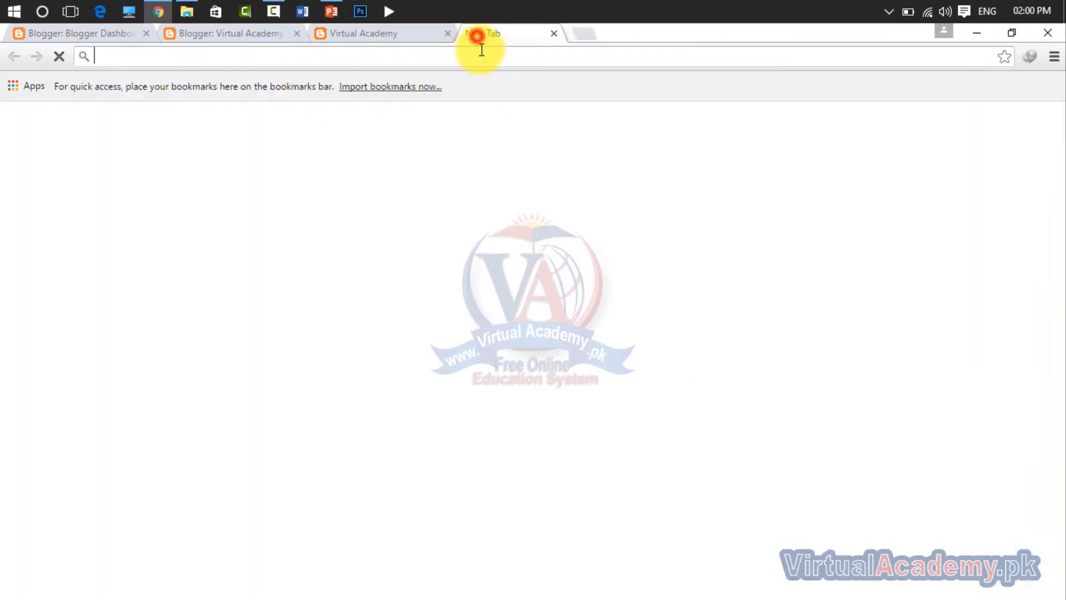
type("d")
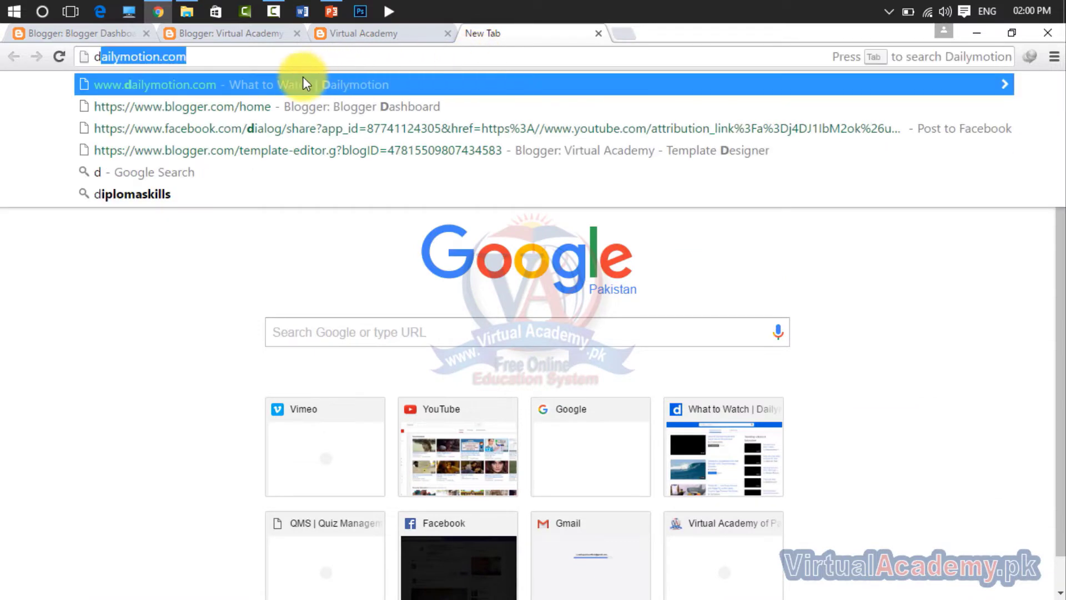
key("Return")
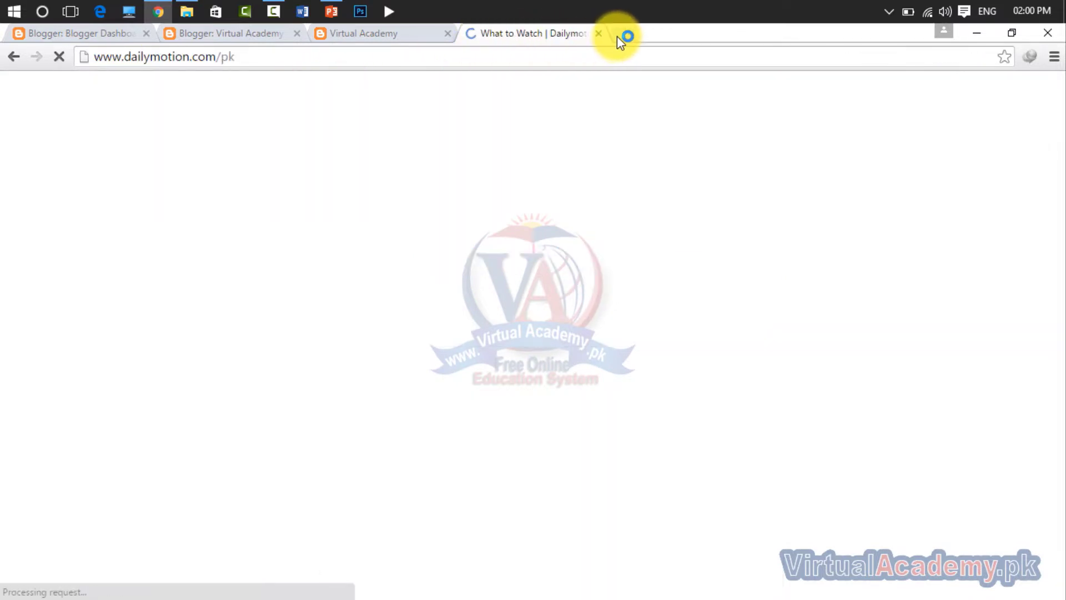
left_click(618, 35)
type("youtube.com")
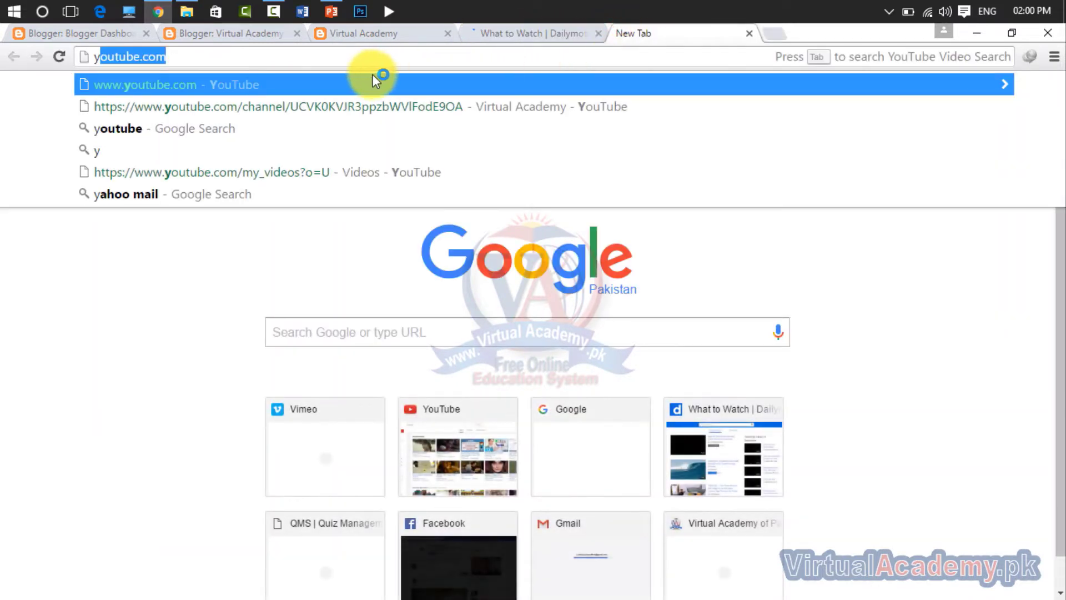
key("Return")
View virtualacademy.pk in another new tab, and close it along with the YouTube and Dailymotion tabs.
left_click(414, 31)
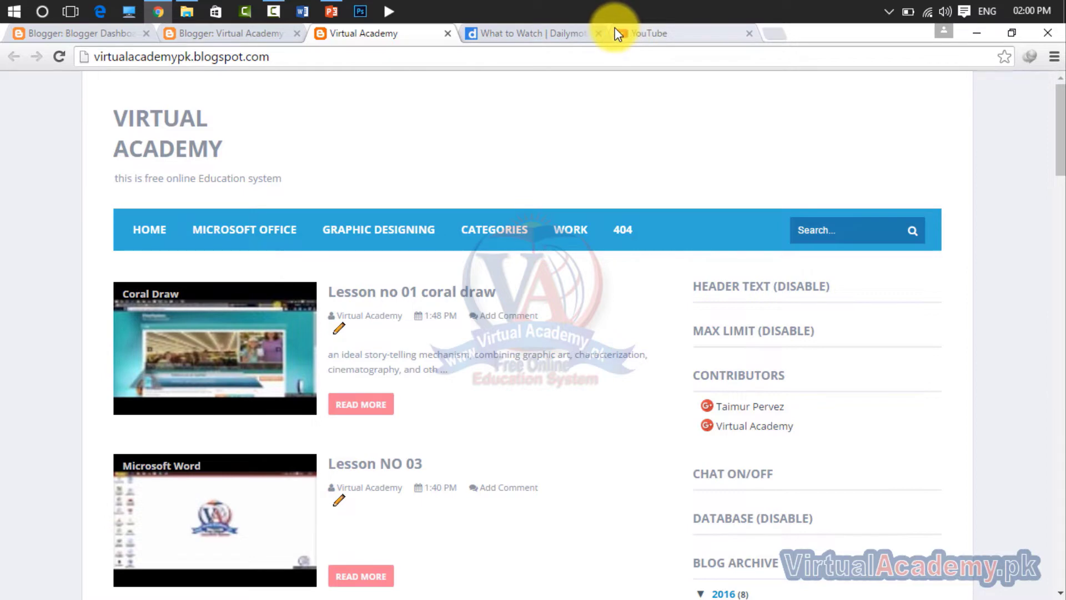
left_click(773, 33)
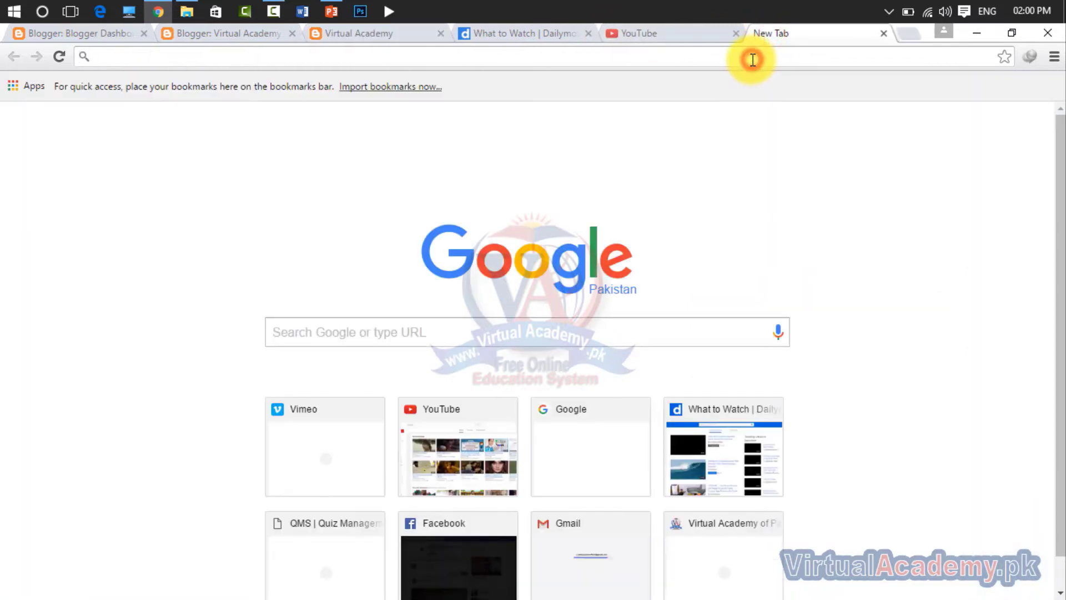
type("vimeo.com")
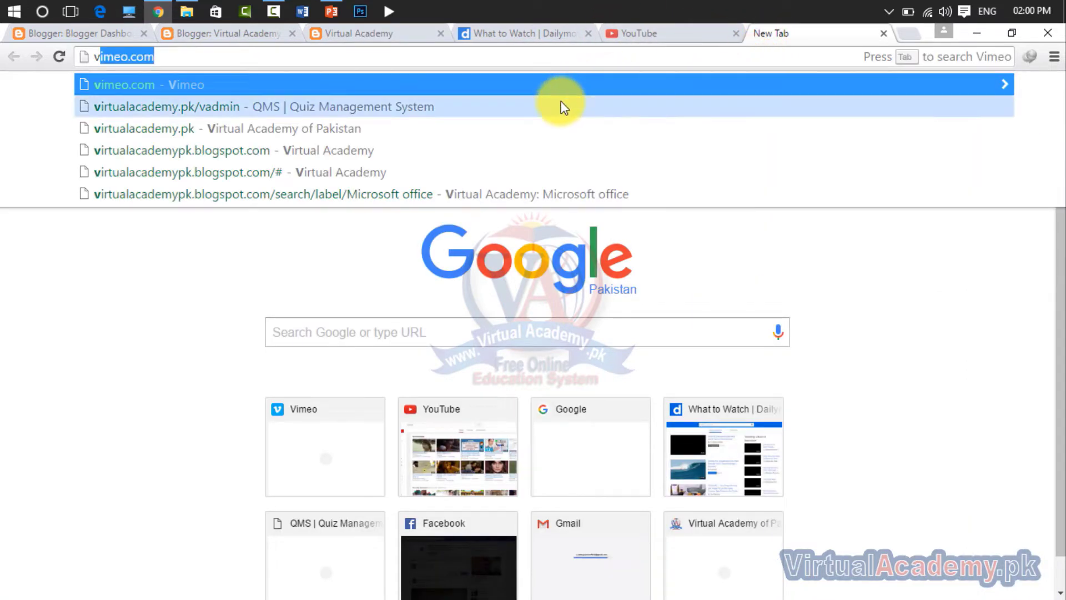
left_click(562, 128)
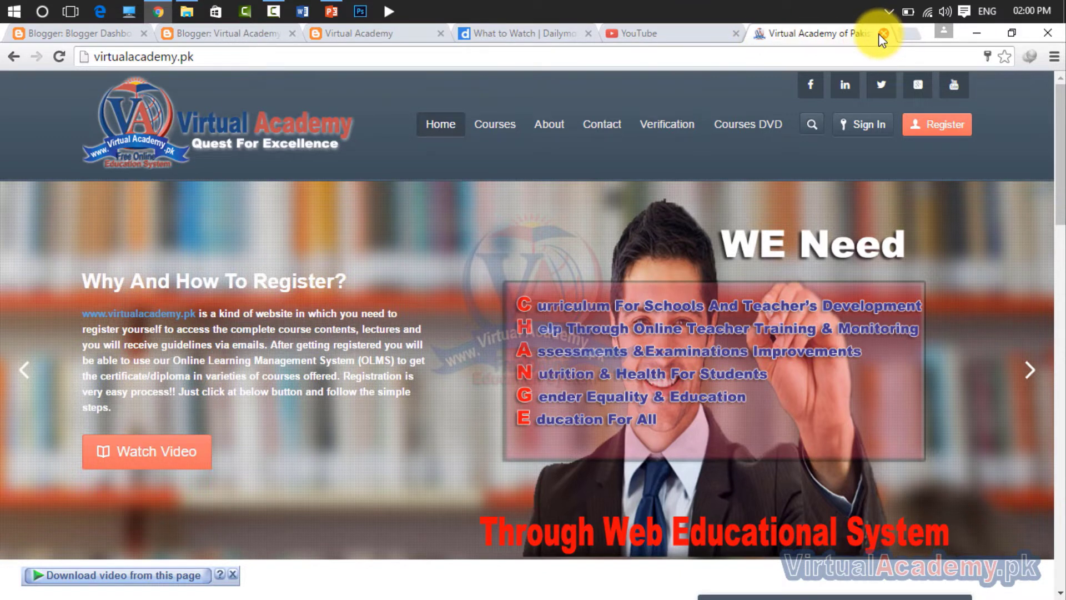
left_click(882, 34)
left_click(736, 34)
left_click(587, 33)
Open the favicon configuration from the layout of the Virtual Academy blog in Blogger.
left_click(210, 34)
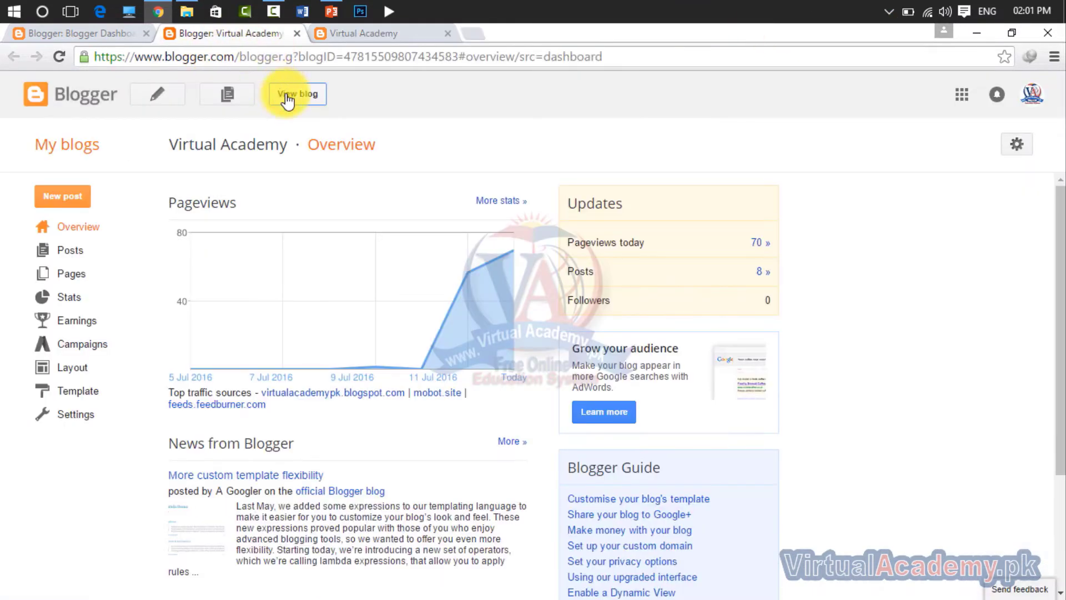
left_click(77, 368)
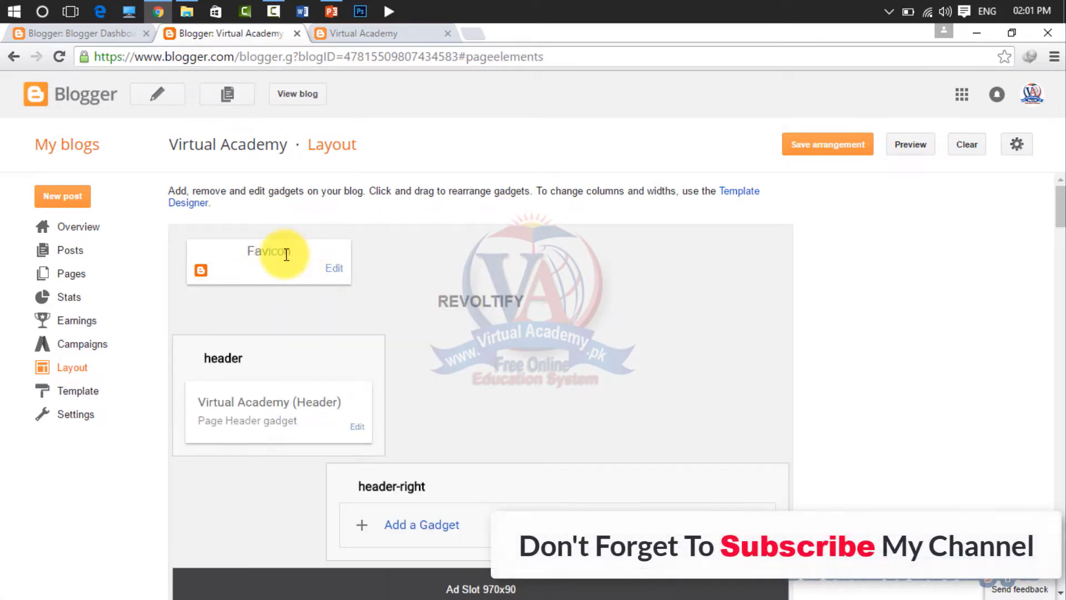
left_click(334, 270)
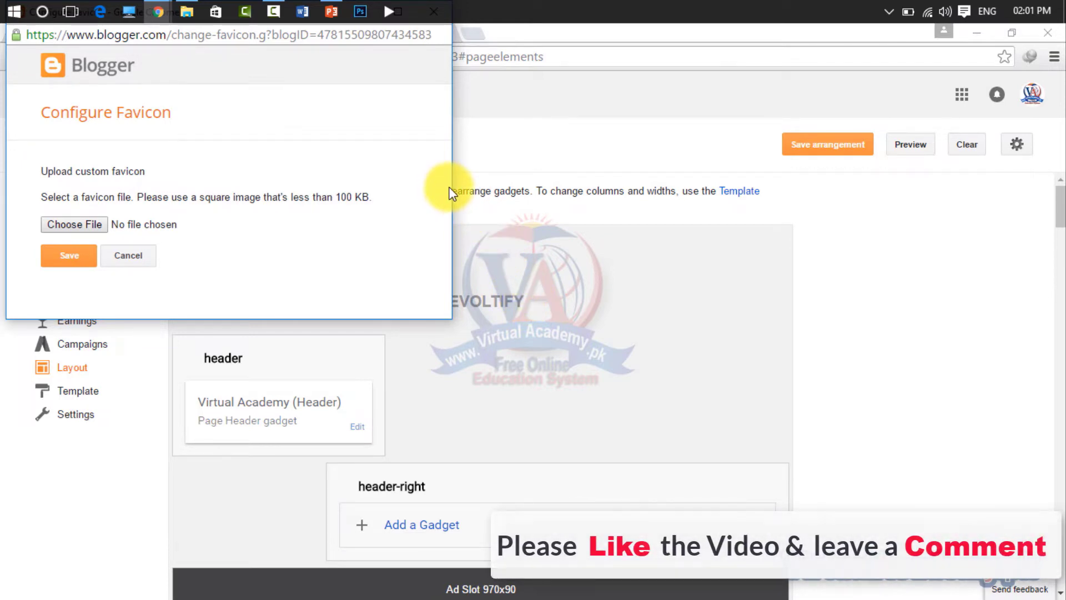
Switch to Photoshop, open the "logo for web" image from the Logo folder and activate the Move tool.
left_click(360, 12)
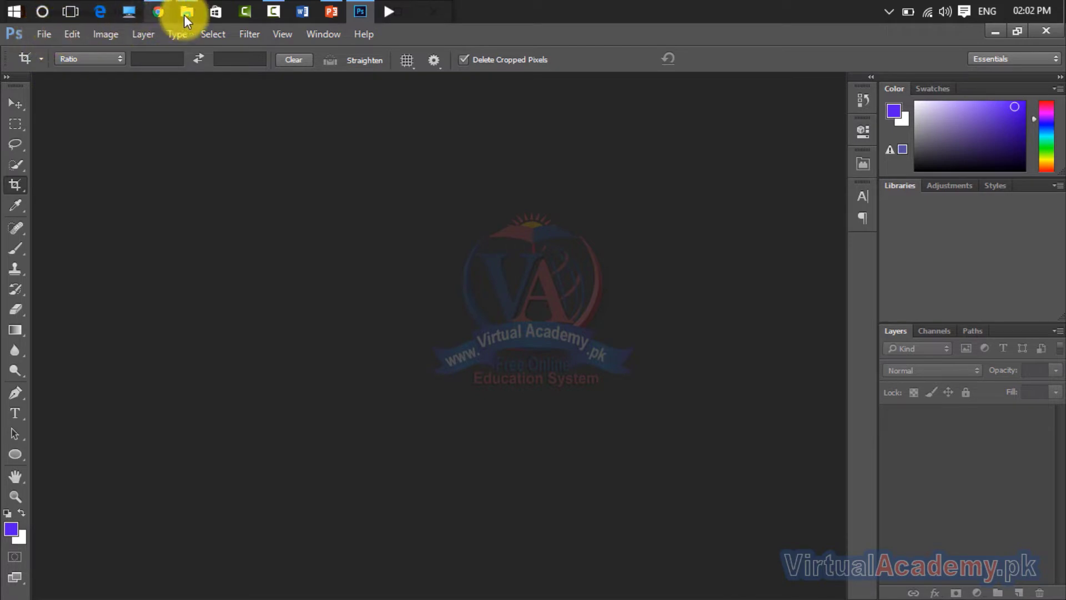
mouse_move(185, 15)
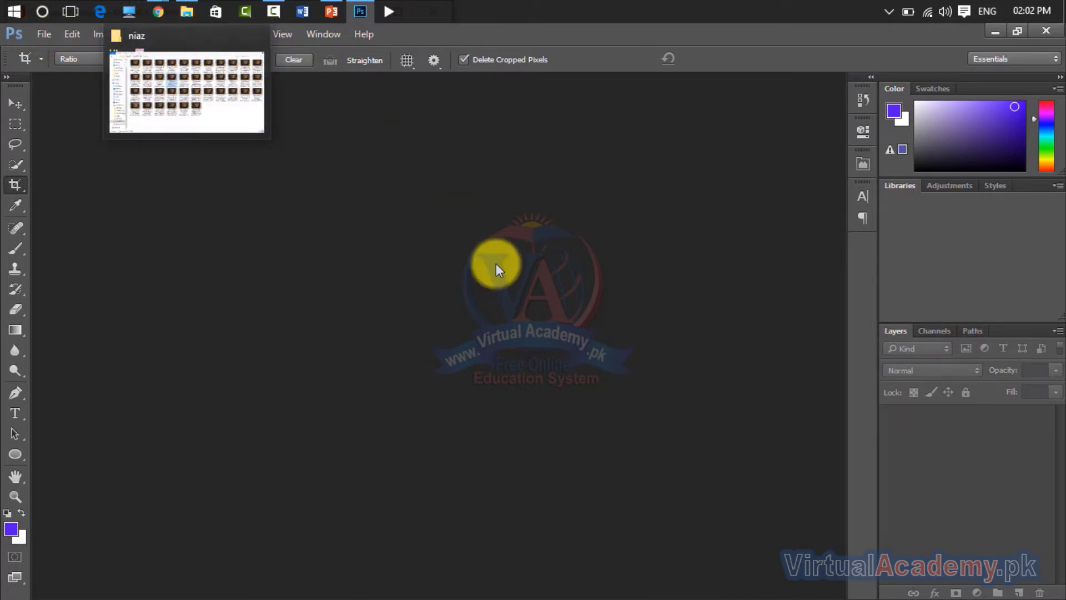
left_click(44, 36)
left_click(51, 67)
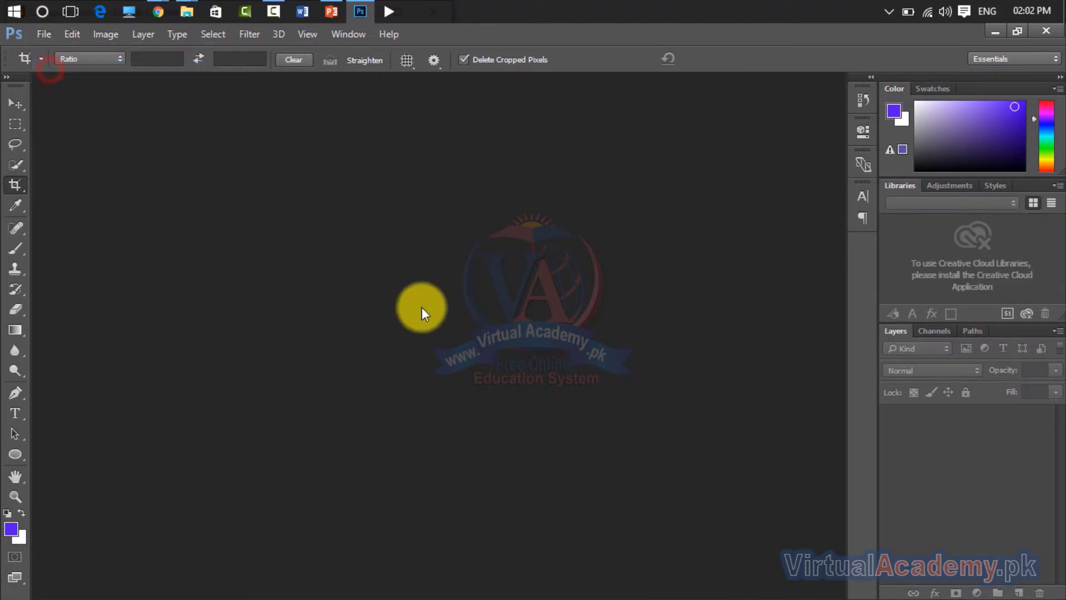
left_click(534, 292)
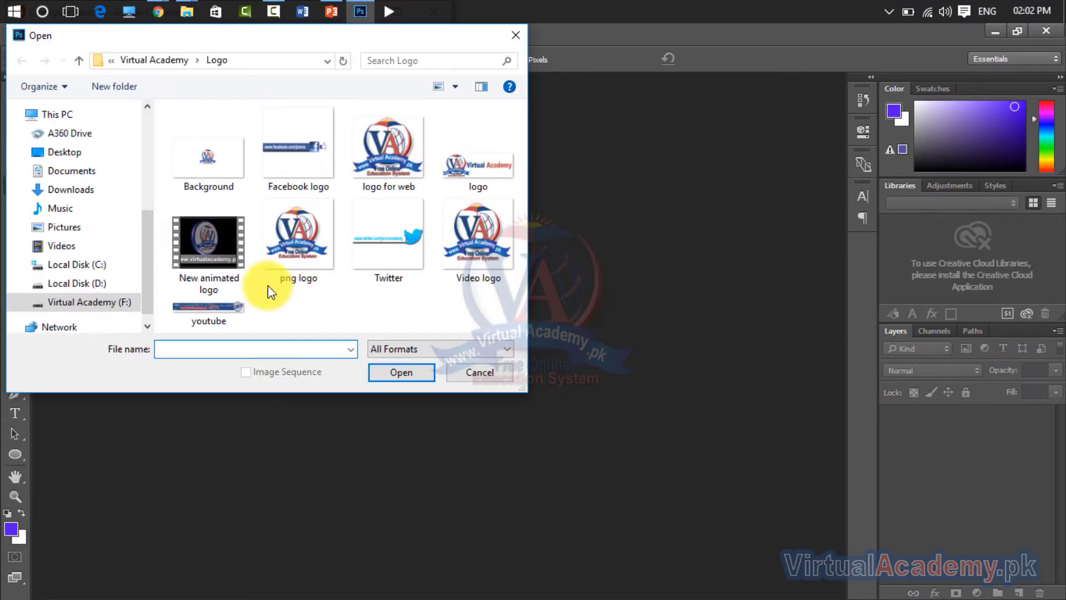
left_click(371, 172)
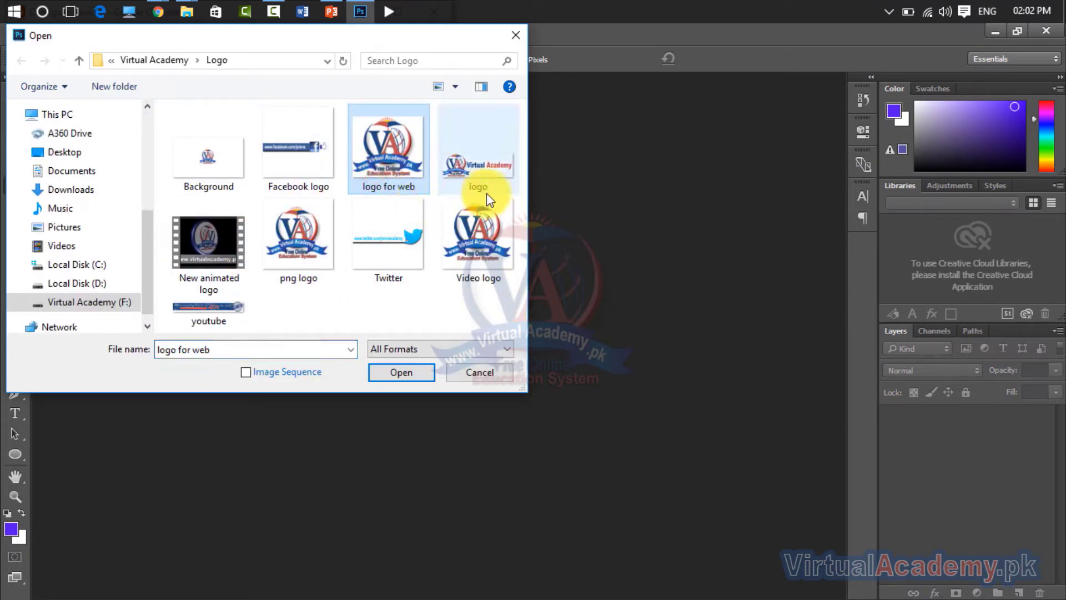
left_click(492, 248)
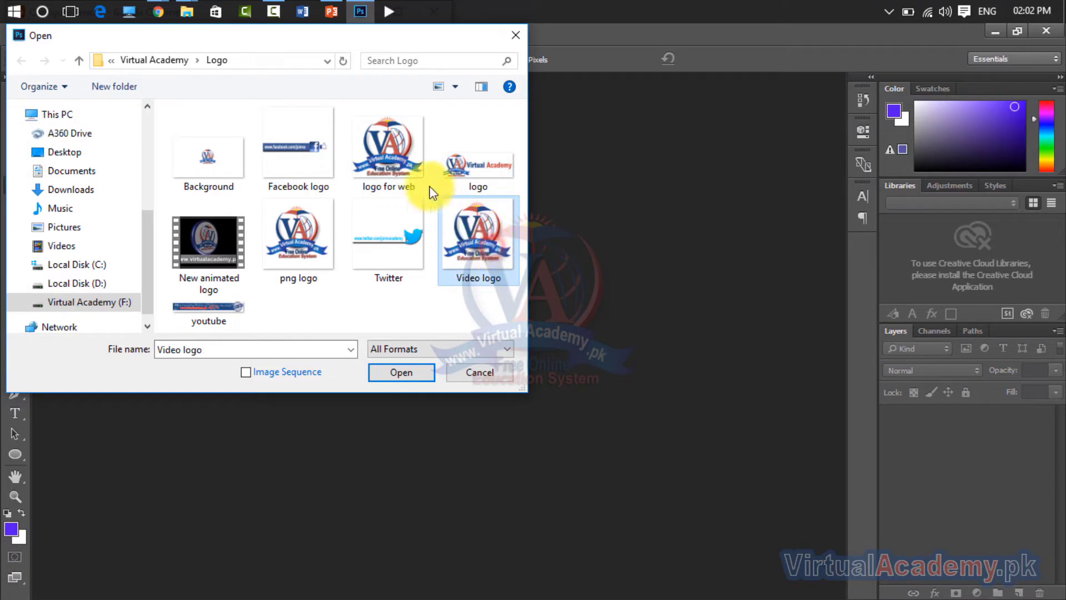
left_click(399, 147)
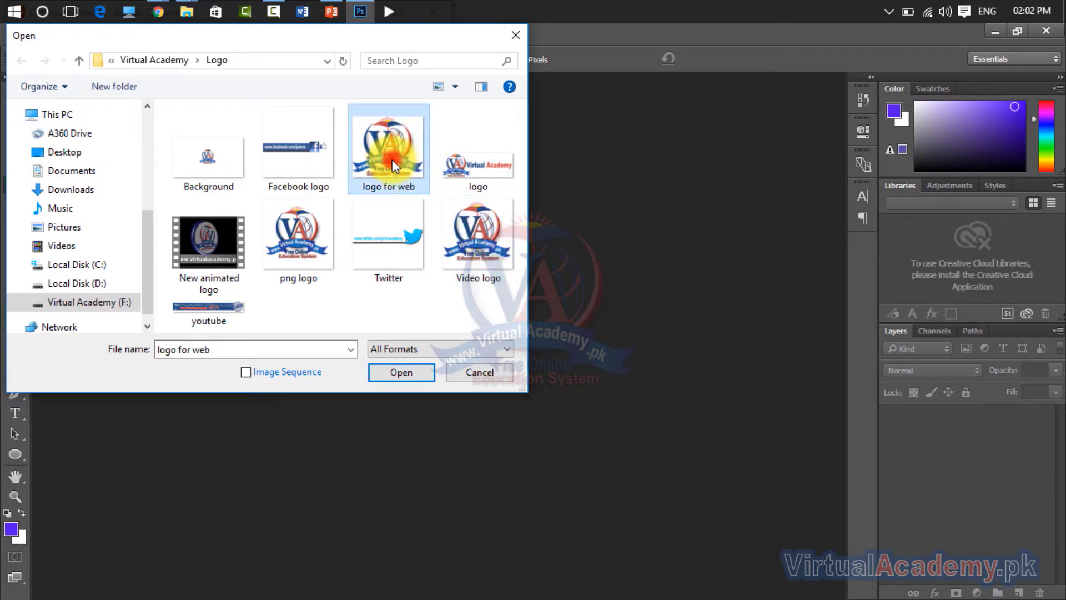
double_click(392, 159)
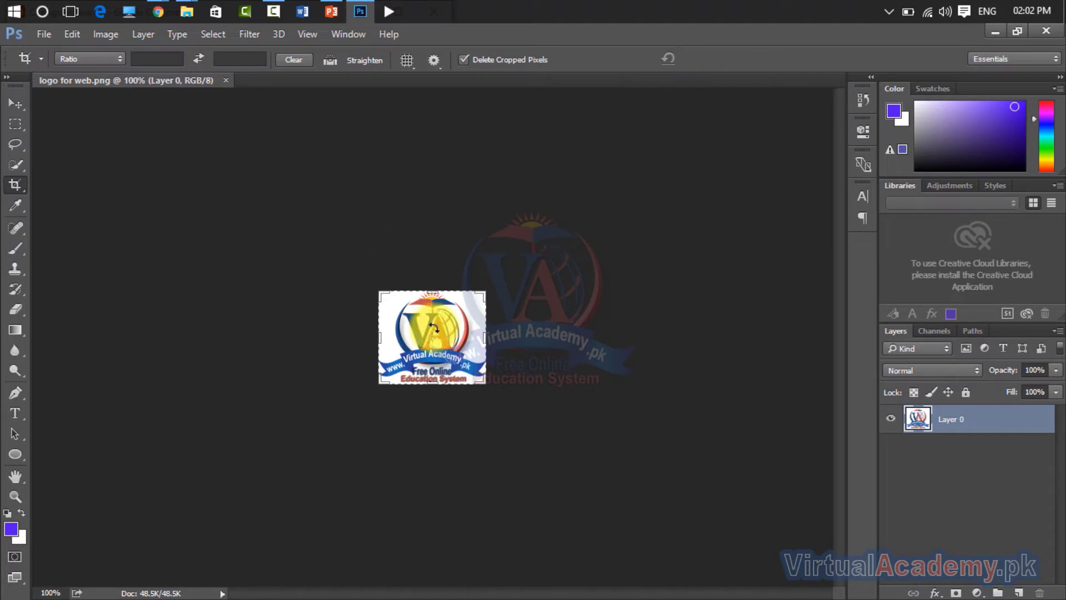
left_click(14, 104)
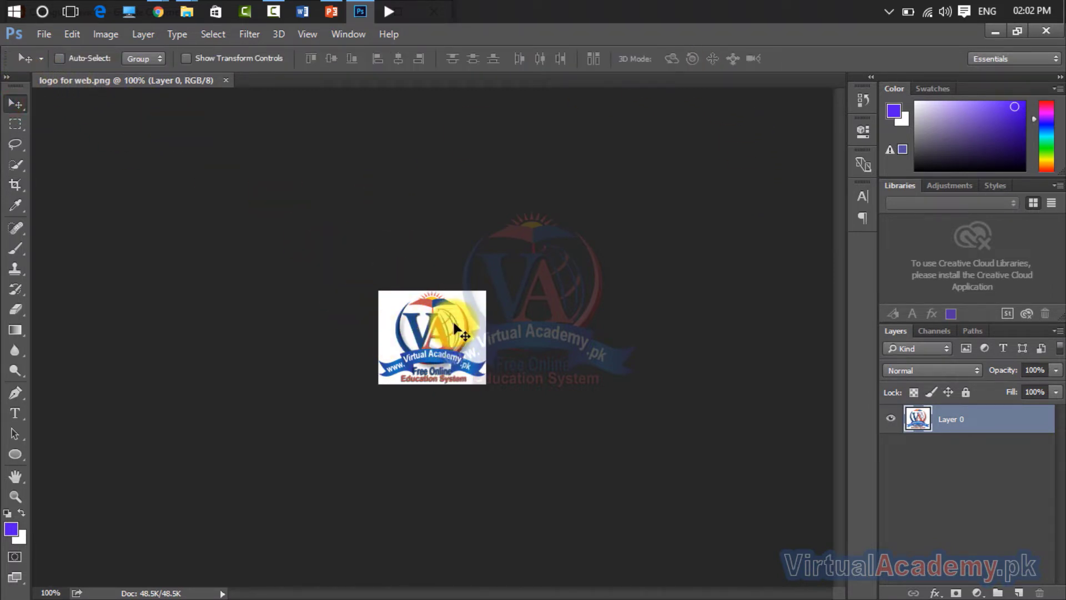
Switch back to Blogger's Configure Favicon window in Chrome and examine the shape and file size requirements for the image.
mouse_move(155, 4)
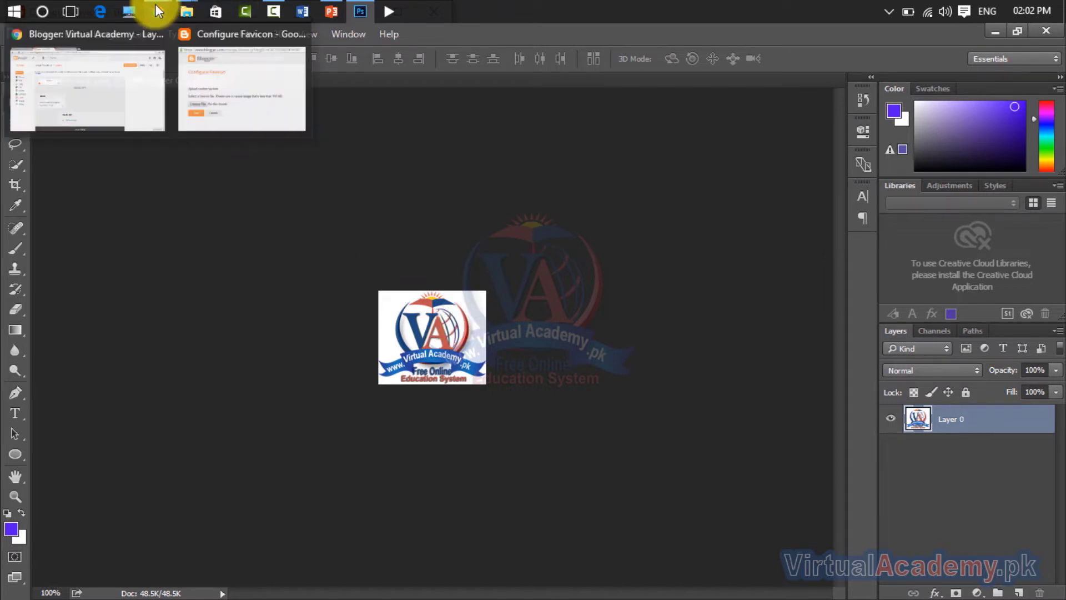
left_click(104, 85)
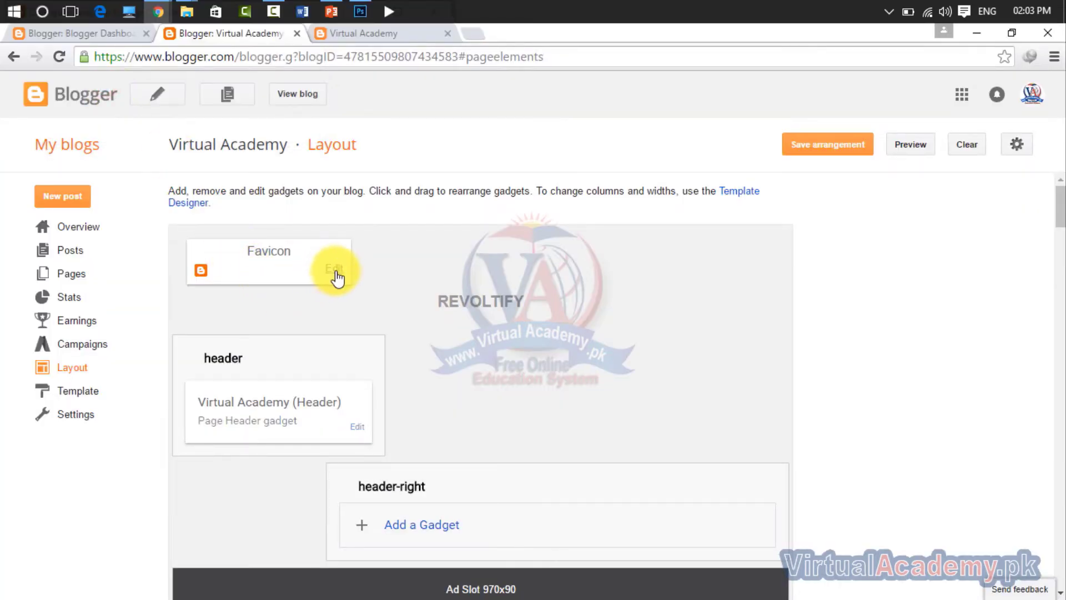
mouse_move(162, 7)
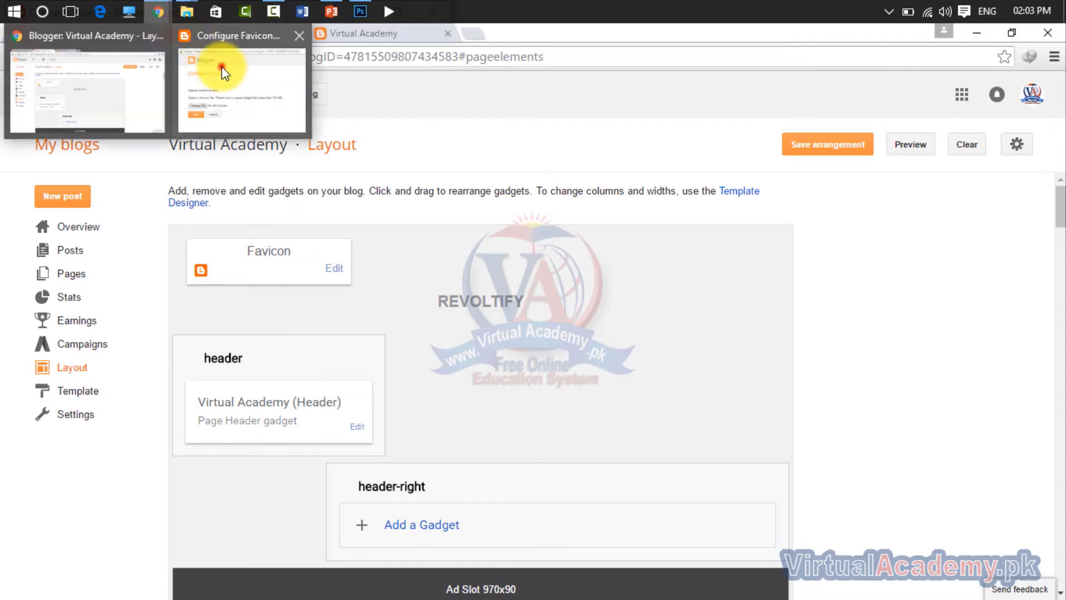
left_click(221, 66)
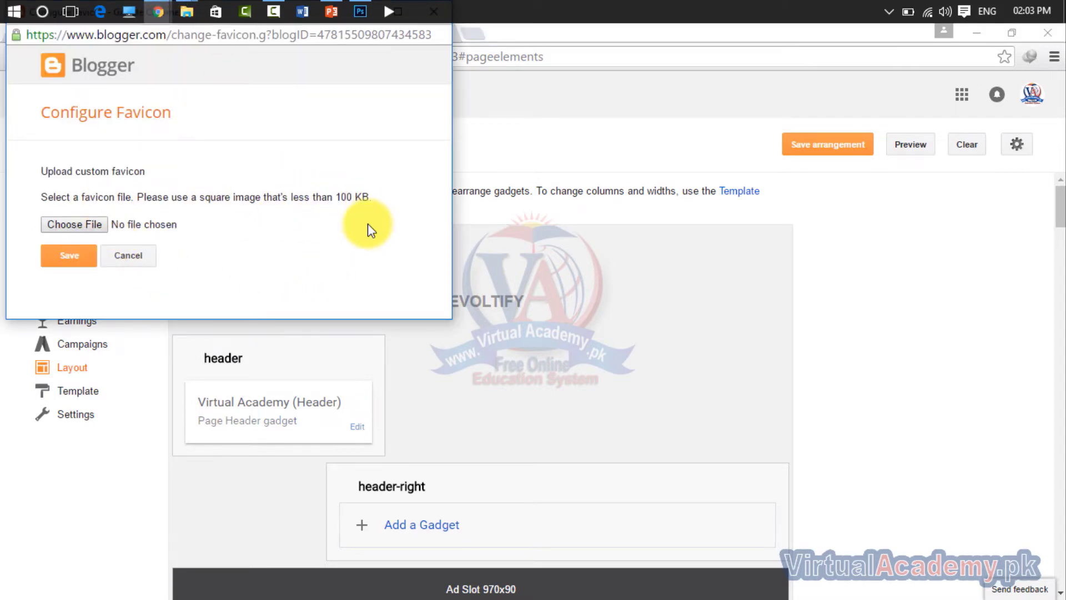
left_click(337, 195)
left_click_drag(337, 196, 438, 219)
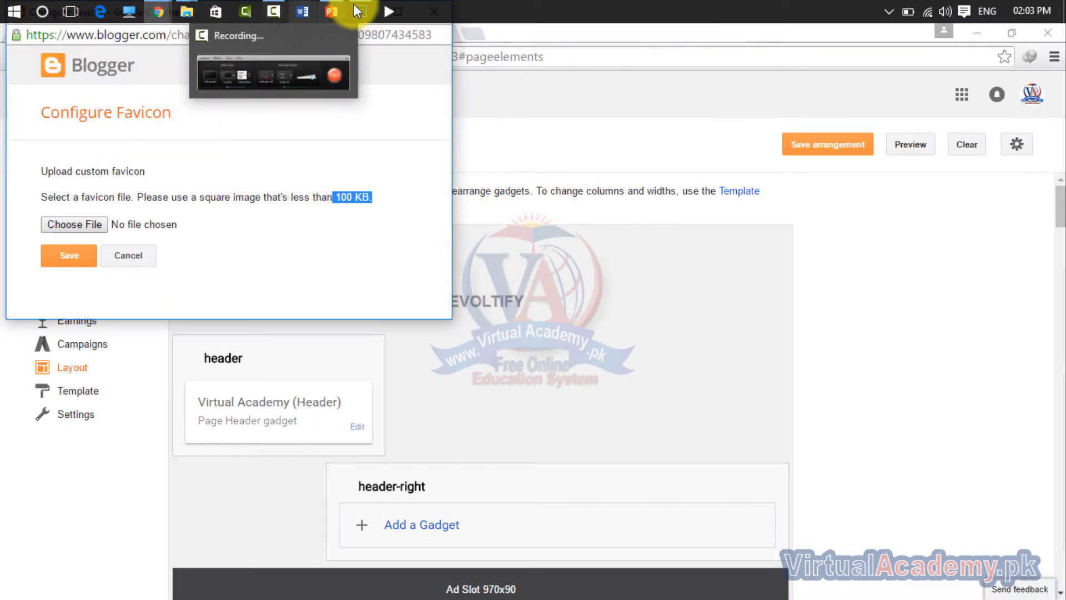
Return to Photoshop and set the logo's image size units to pixels for both width and height.
left_click(364, 10)
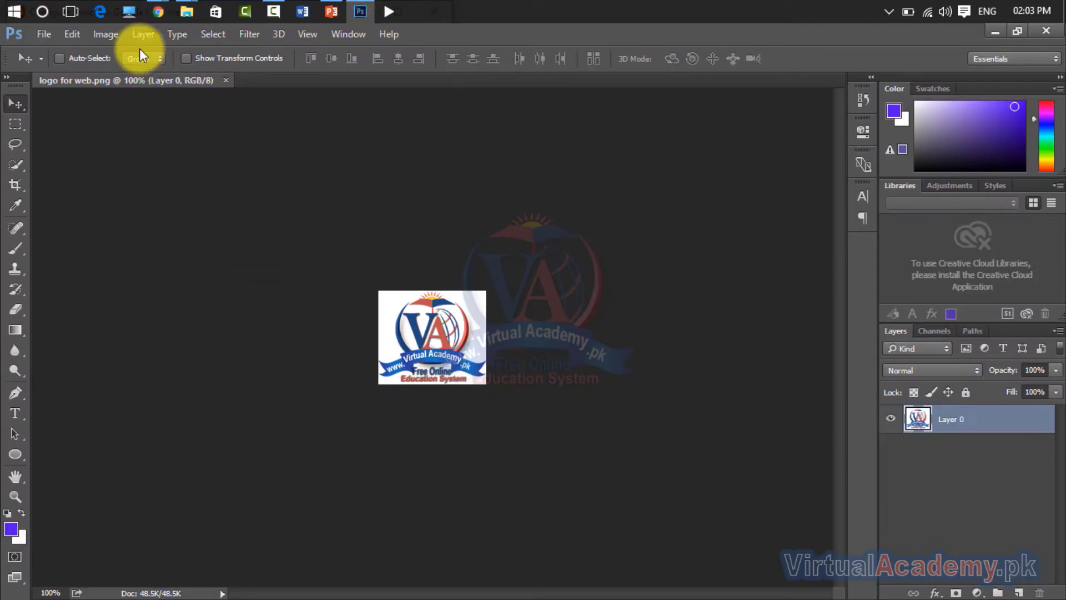
left_click(106, 34)
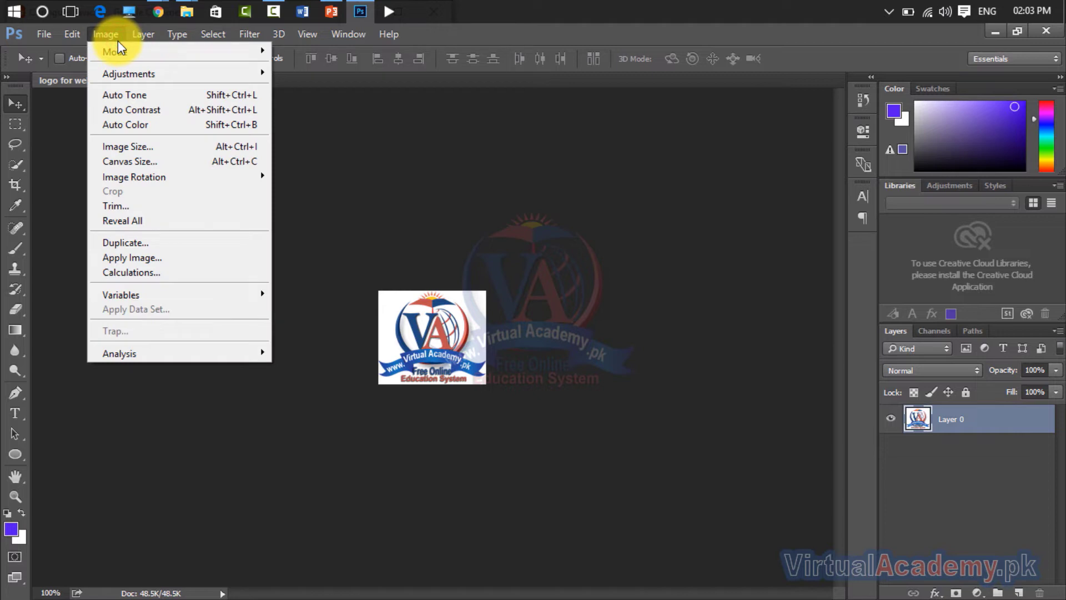
left_click(148, 146)
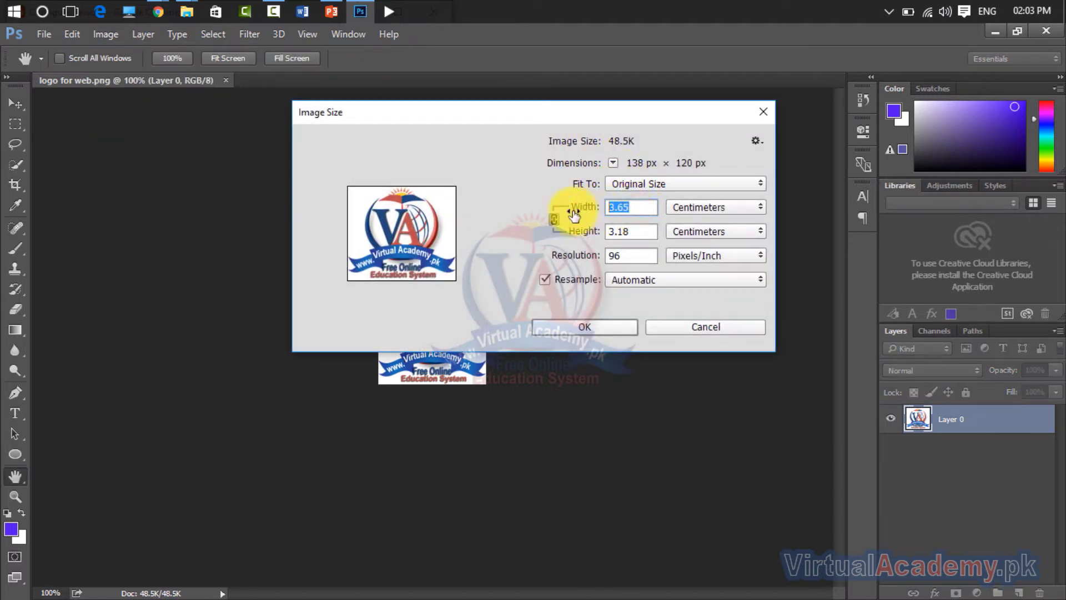
left_click(680, 207)
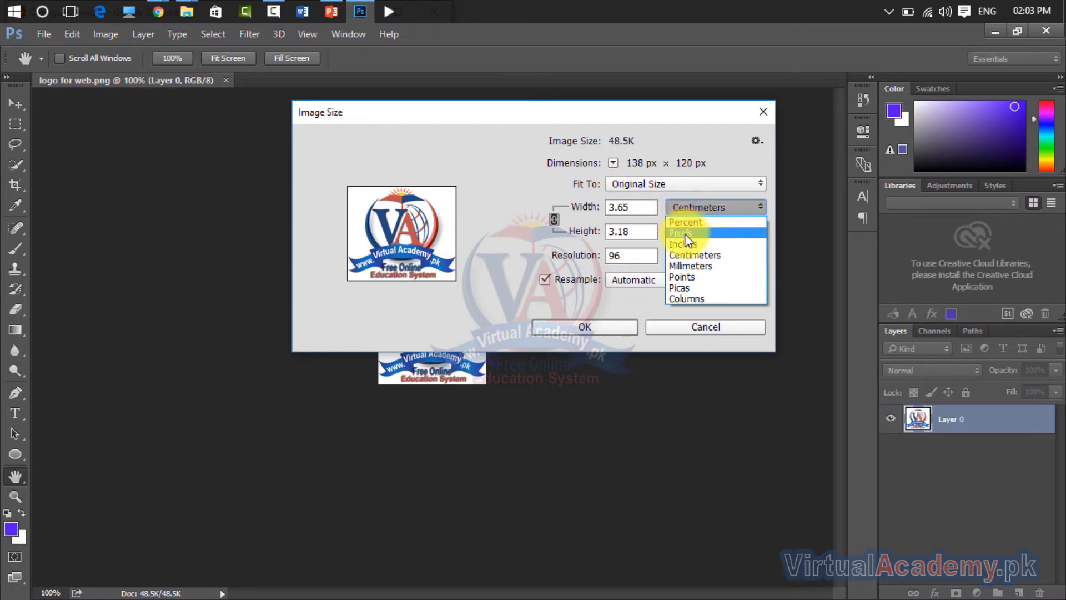
left_click(686, 232)
left_click(694, 231)
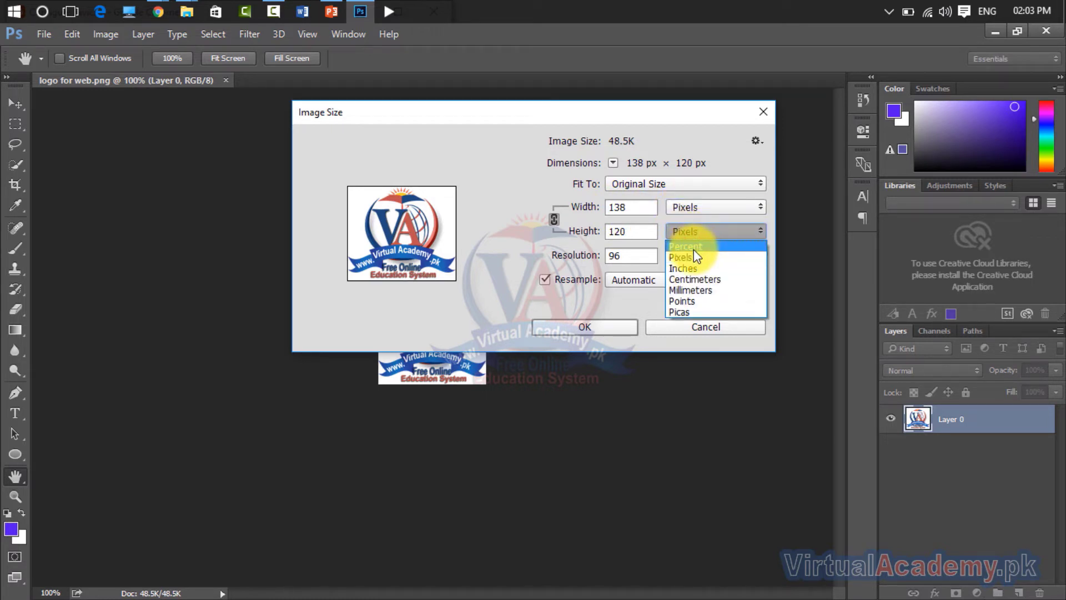
left_click(694, 257)
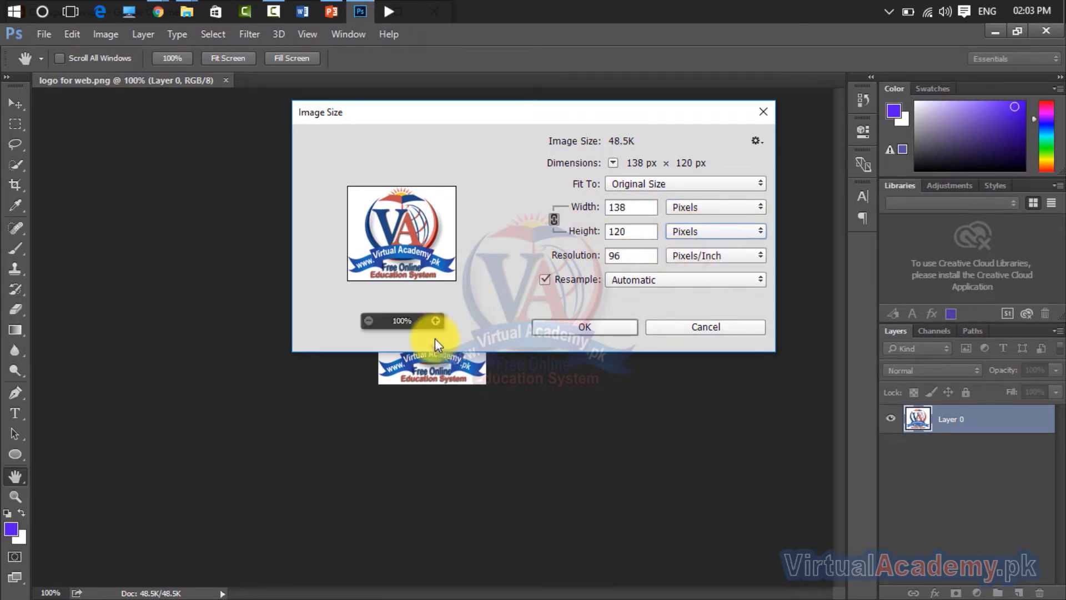
Unlink the logo's width and height and resize the image to 32 × 32 pixels.
left_click(629, 206)
double_click(622, 206)
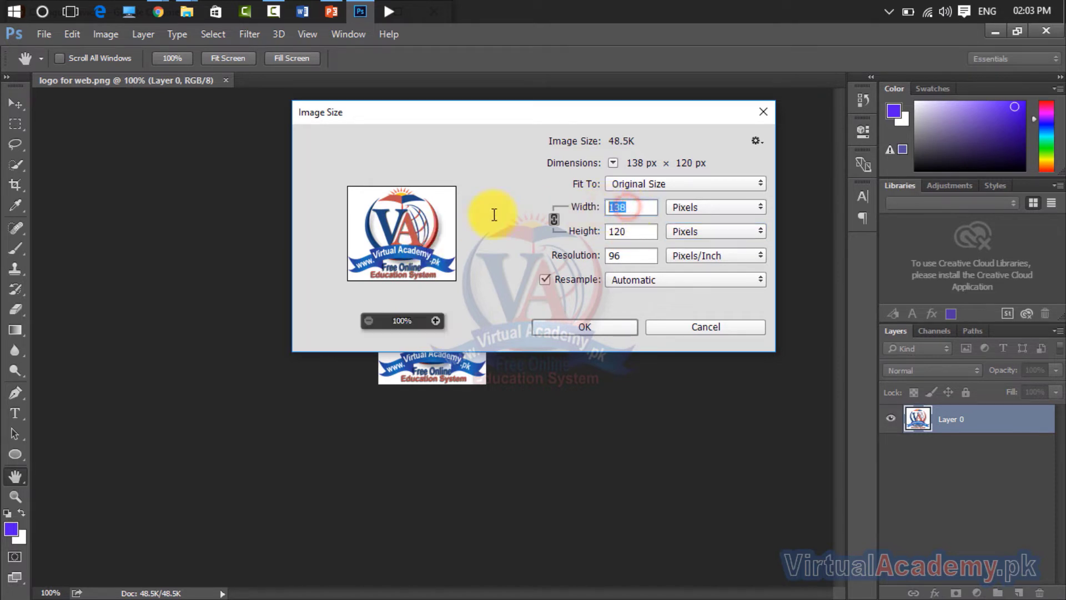
type("32")
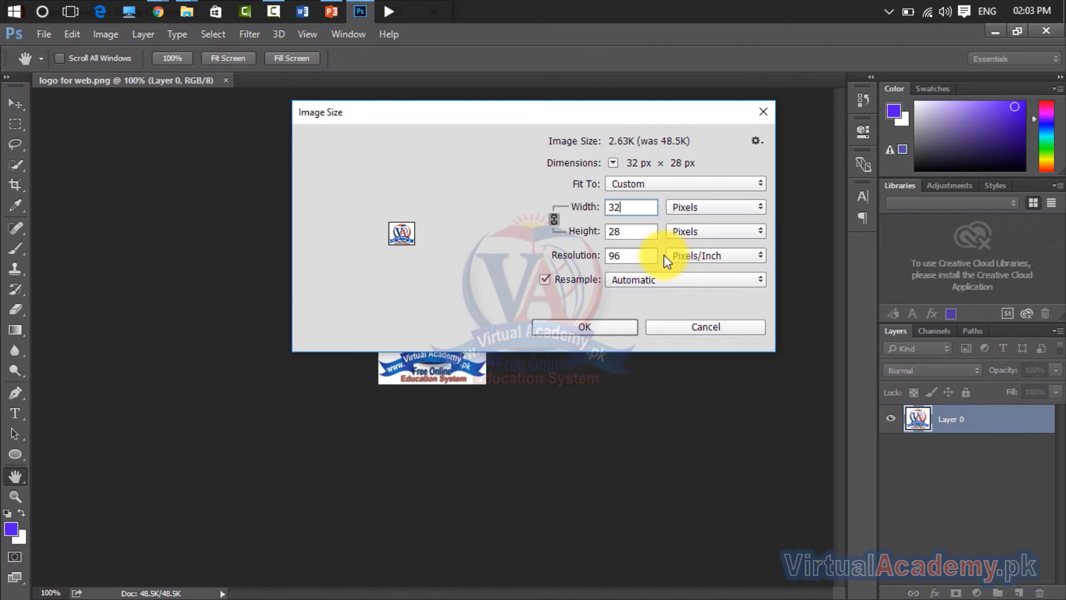
double_click(630, 230)
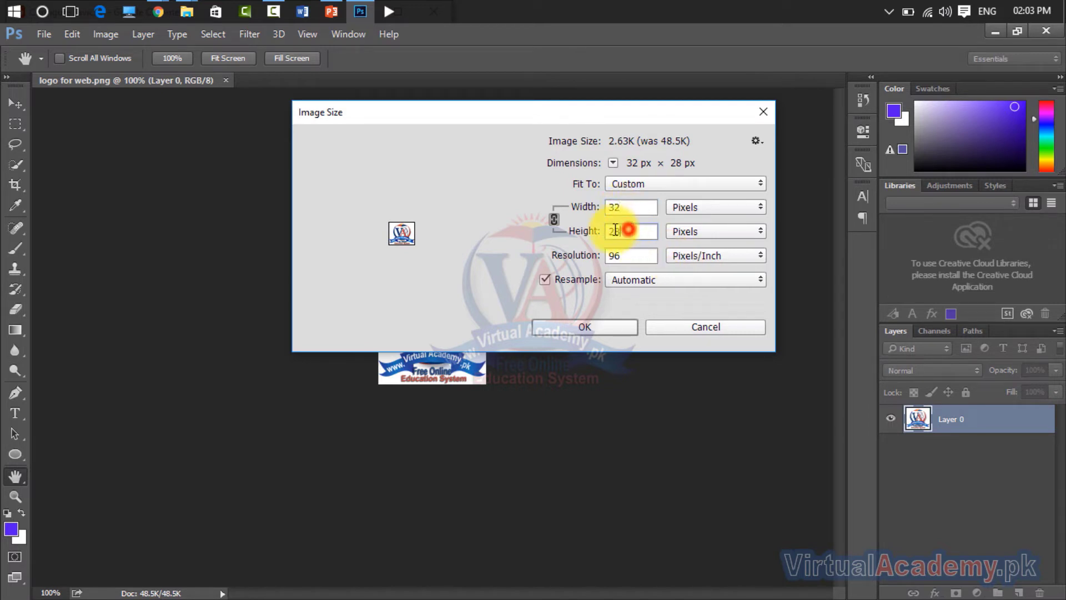
left_click(554, 219)
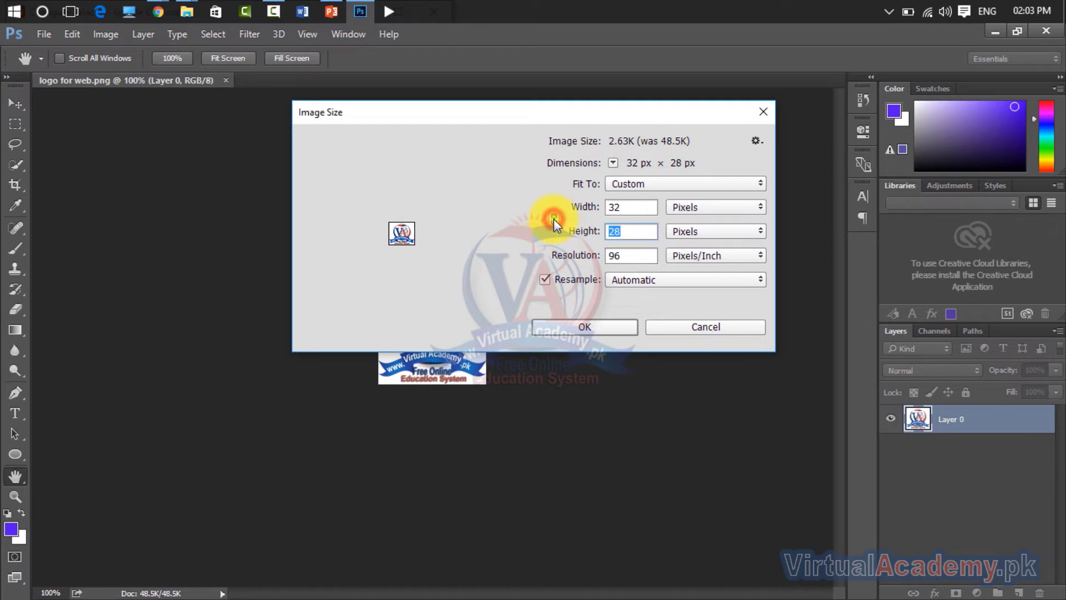
double_click(631, 234)
type("32")
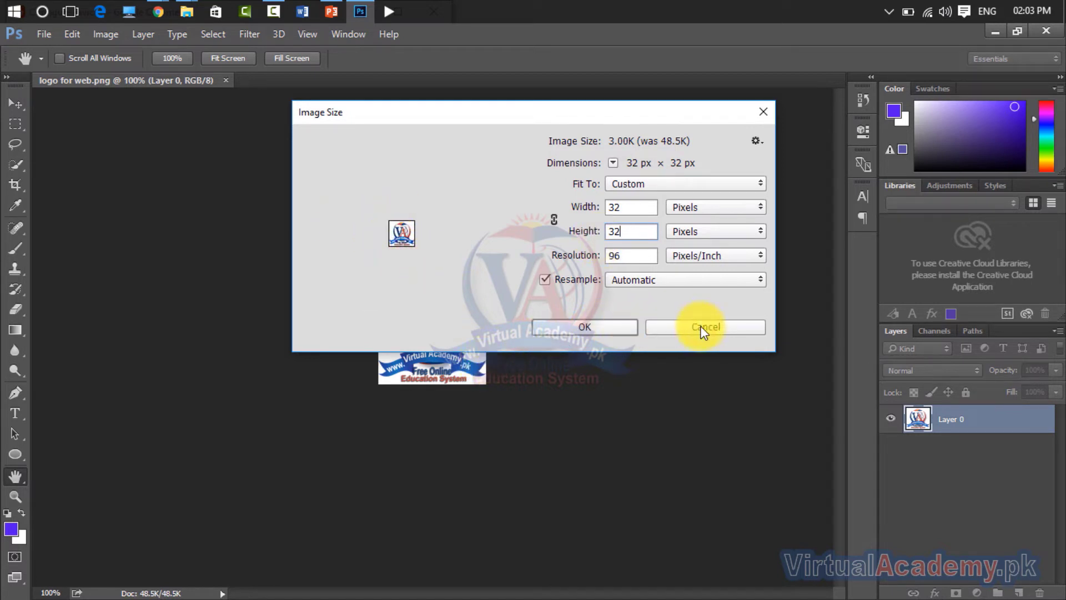
left_click(595, 328)
key("v")
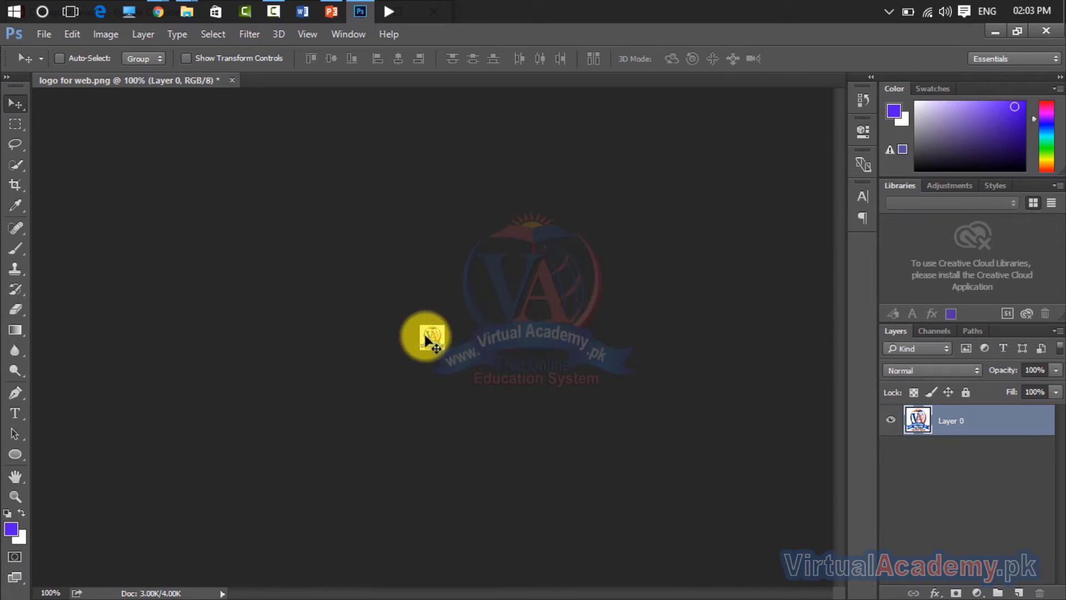
Start a Save for Web export of the resized logo with PNG-24 as the file format.
left_click(45, 34)
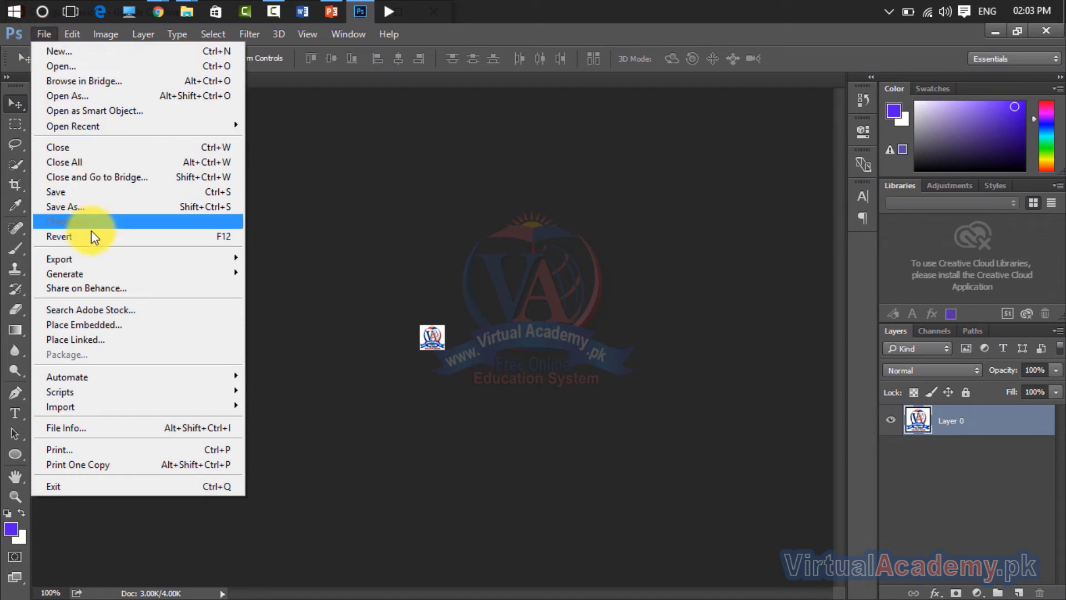
mouse_move(101, 255)
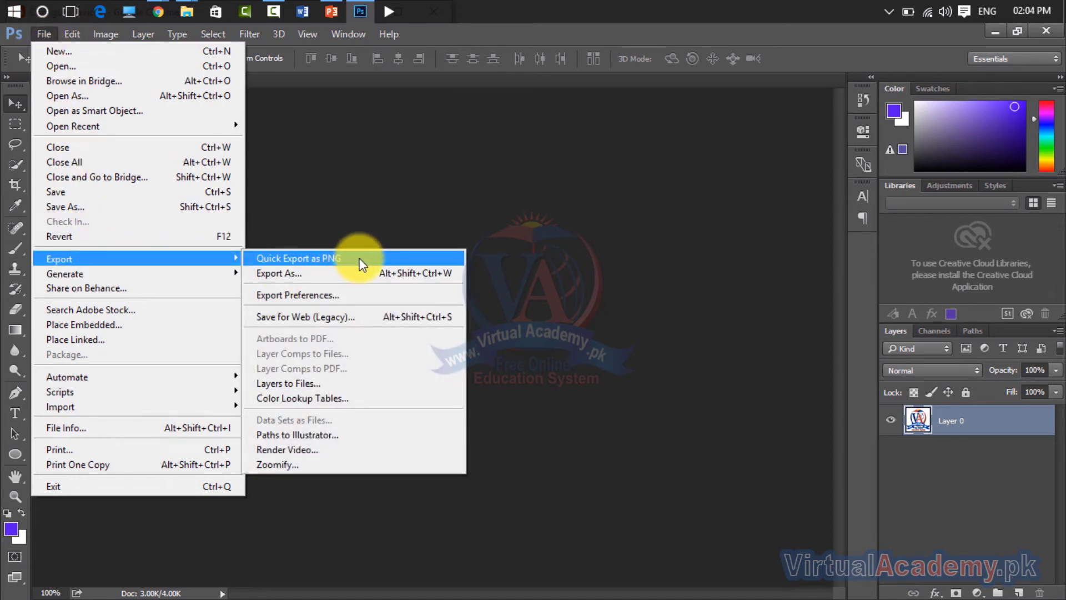
left_click(345, 317)
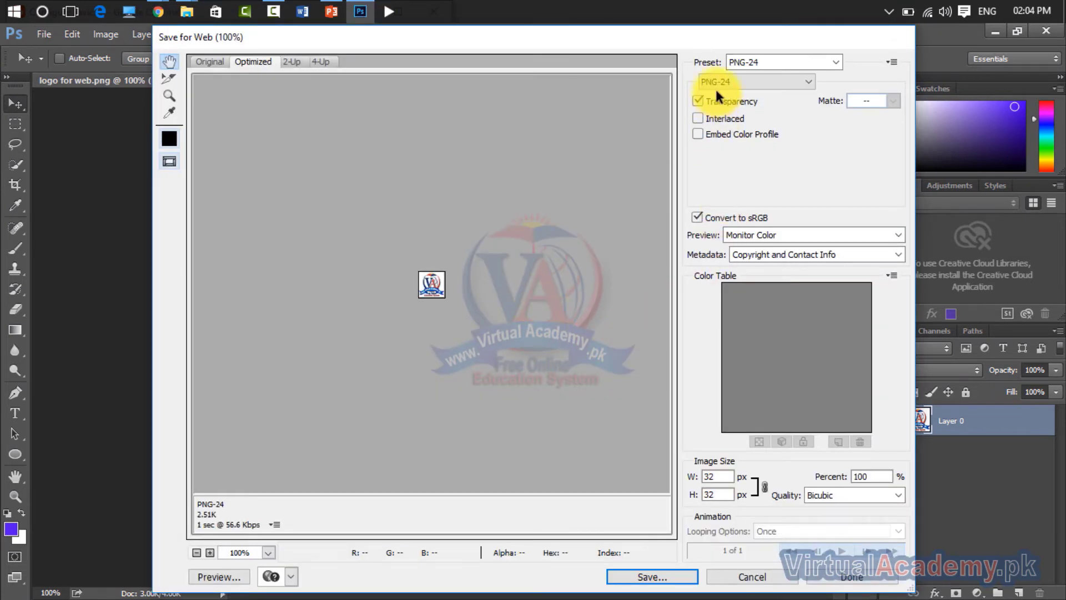
left_click(722, 82)
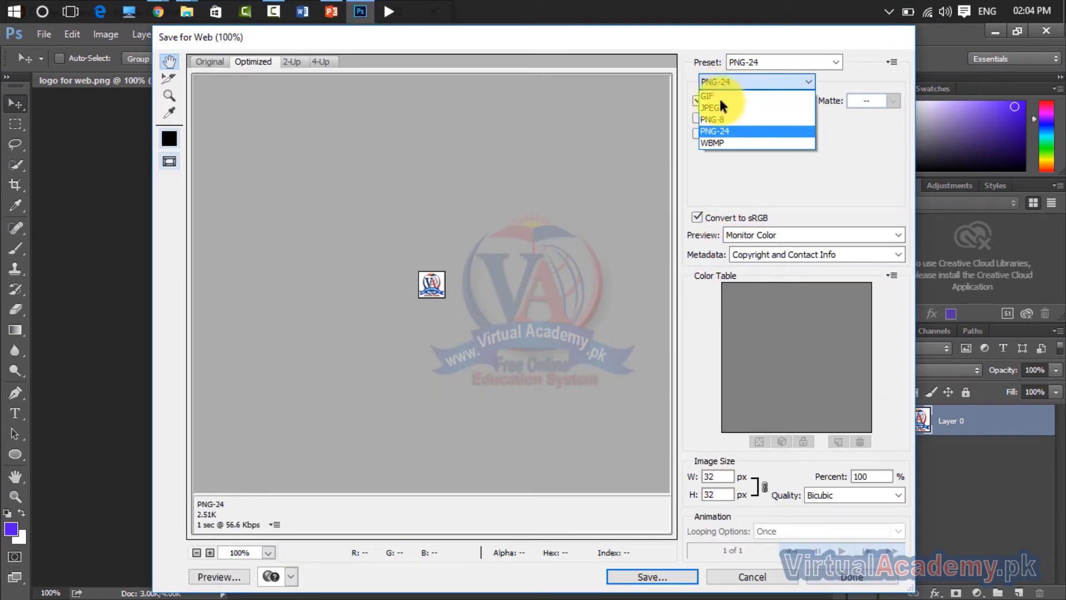
left_click(718, 132)
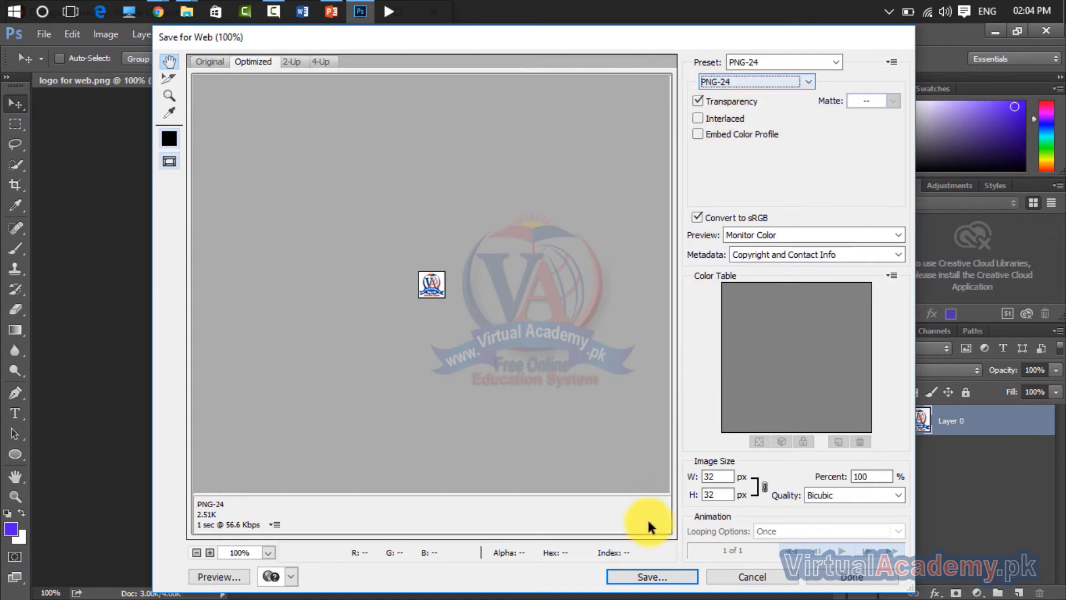
Save the optimized image to the Desktop under the file name Favicon.
left_click(650, 577)
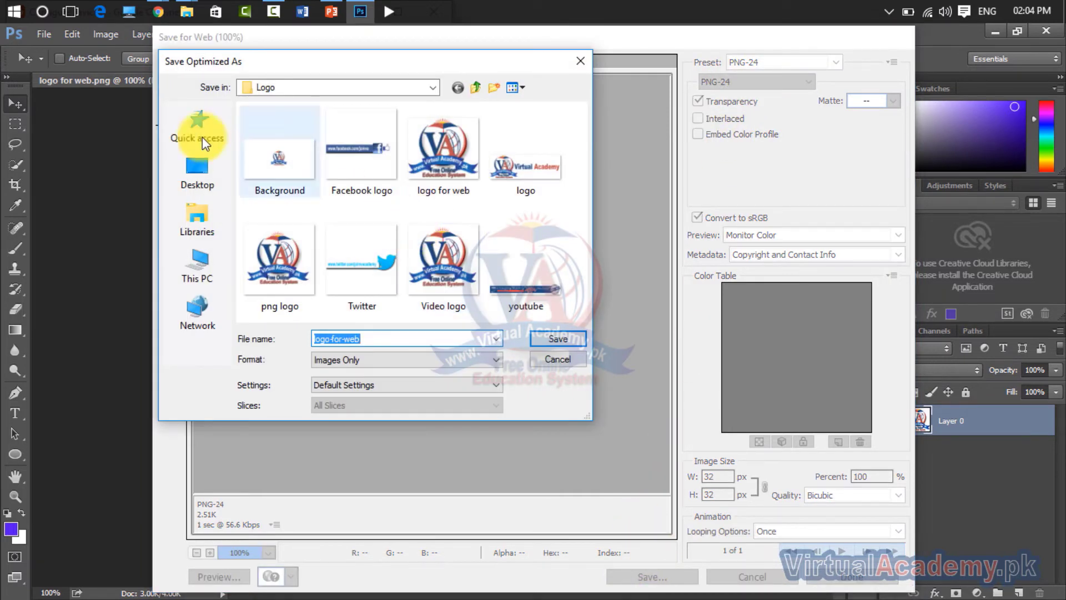
left_click(195, 177)
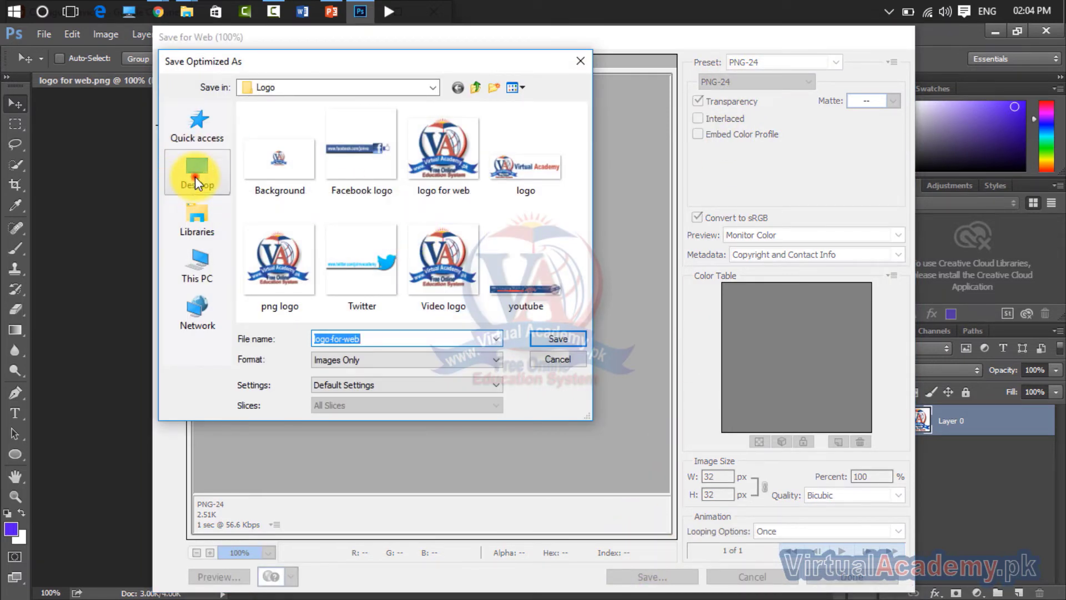
left_click(383, 336)
key("ctrl+a")
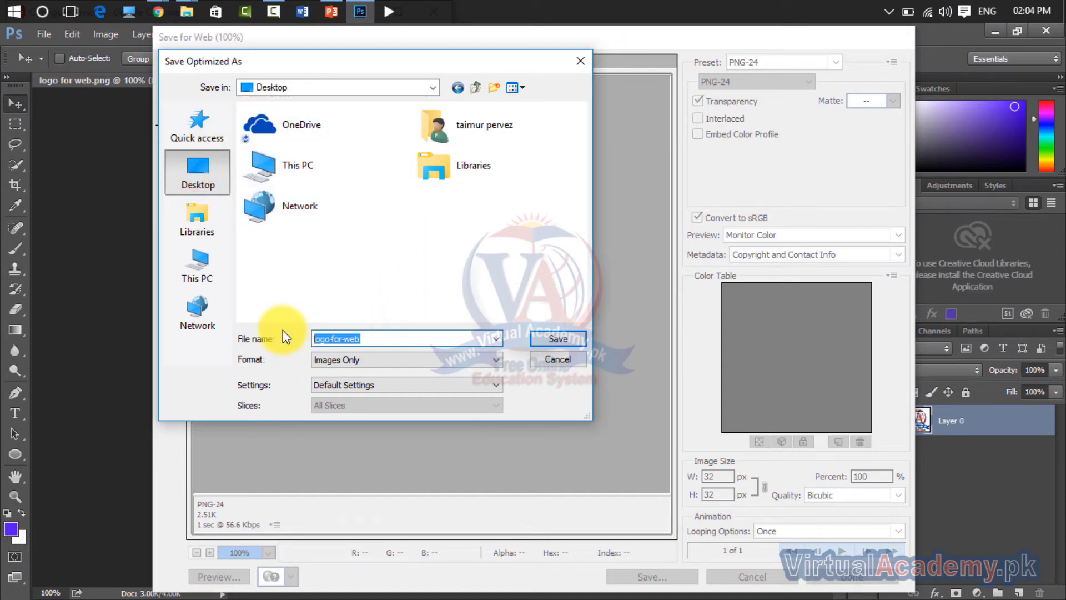
type("Favicon")
left_click(580, 337)
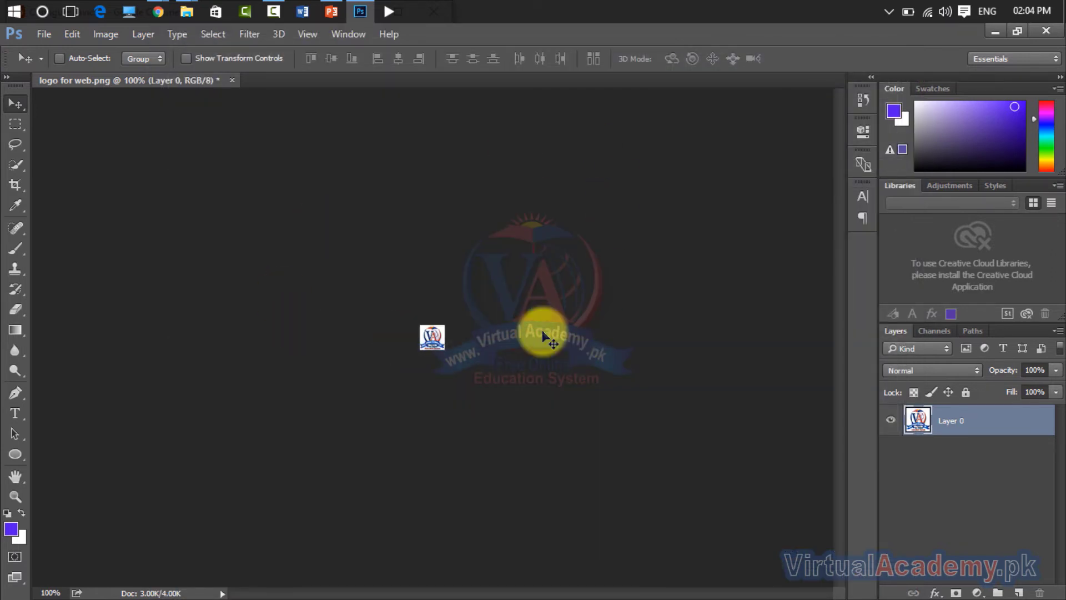
Switch to Blogger's Configure Favicon window in Chrome, choose the Favicon image from the Desktop and save it as the custom favicon.
mouse_move(168, 11)
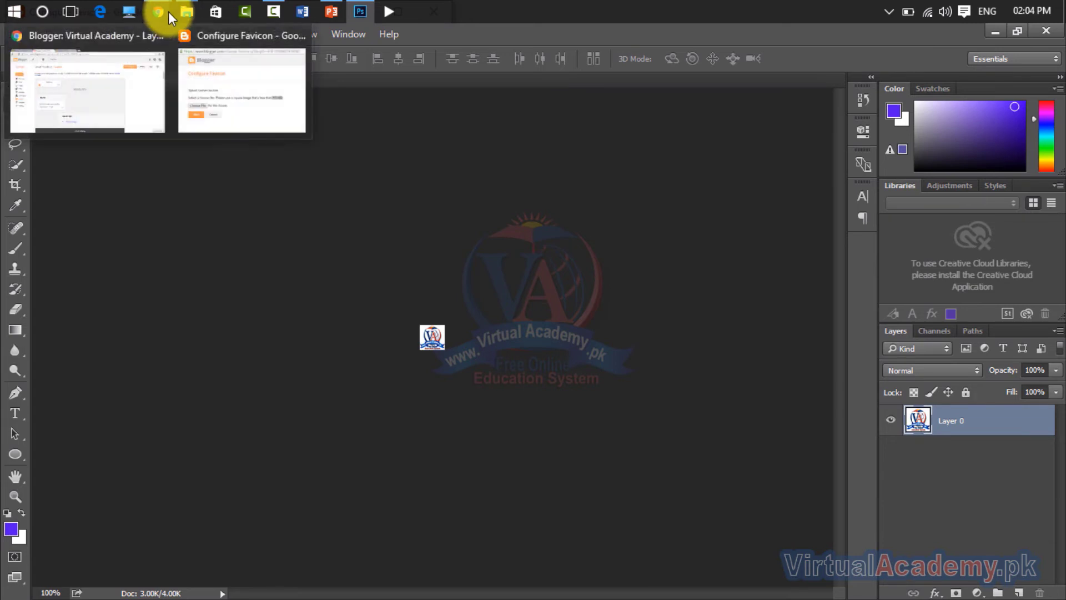
left_click(214, 72)
left_click(102, 226)
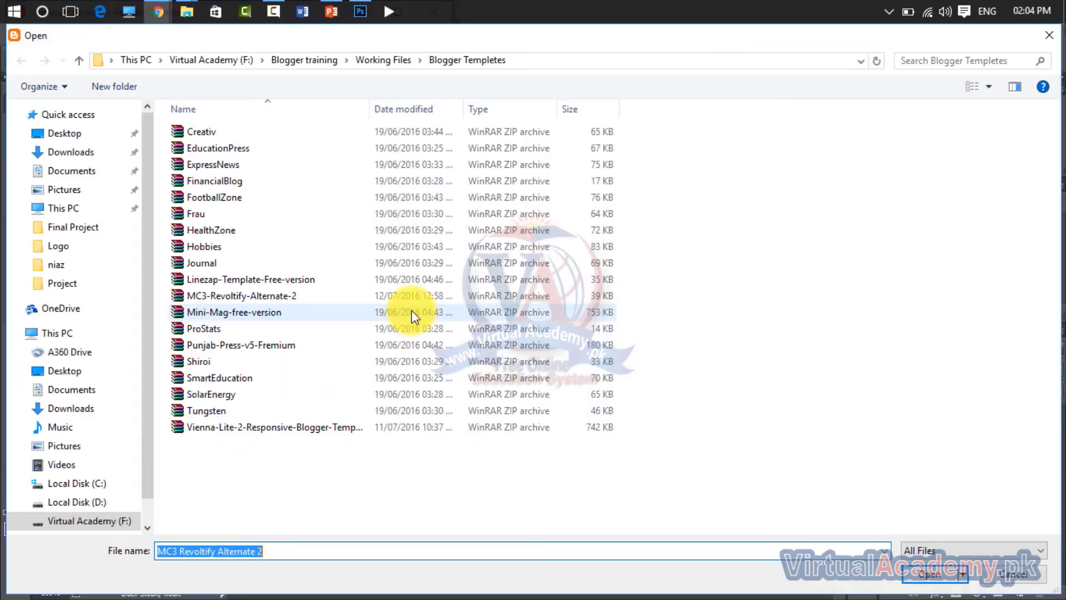
left_click(103, 135)
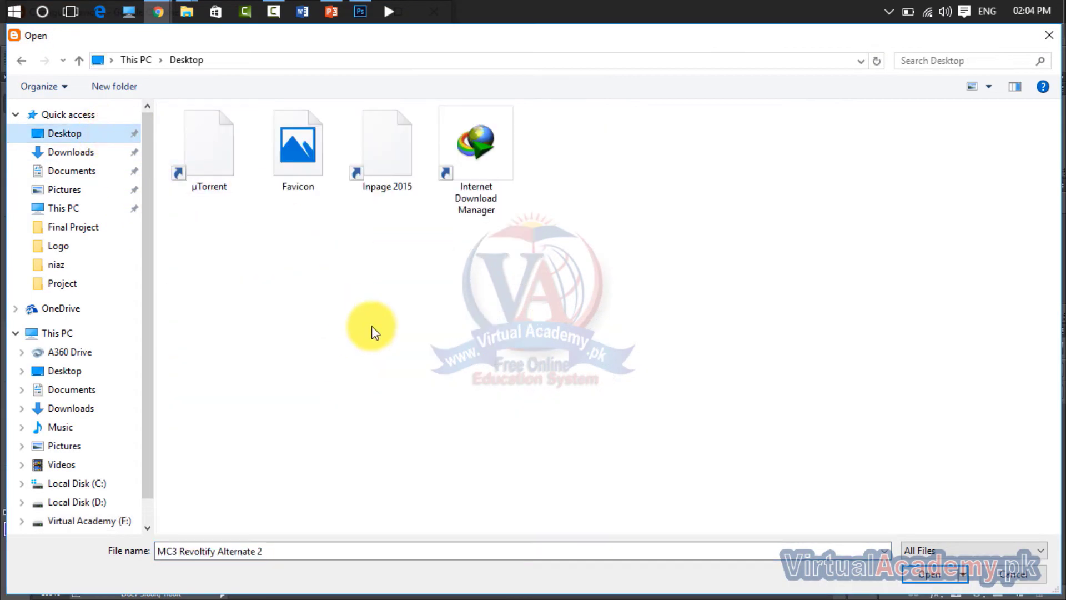
double_click(302, 181)
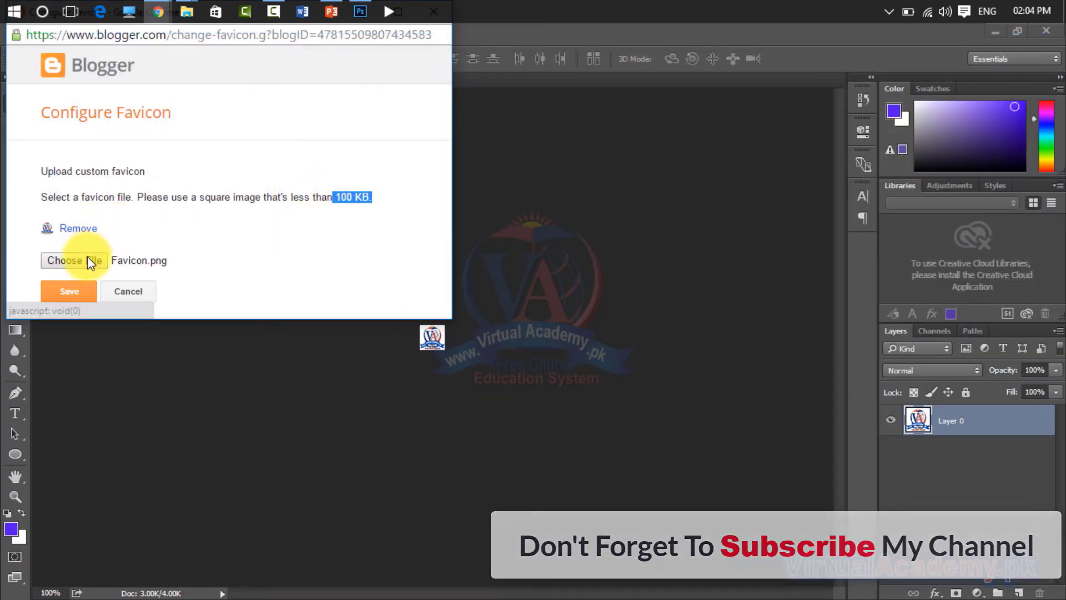
left_click(76, 295)
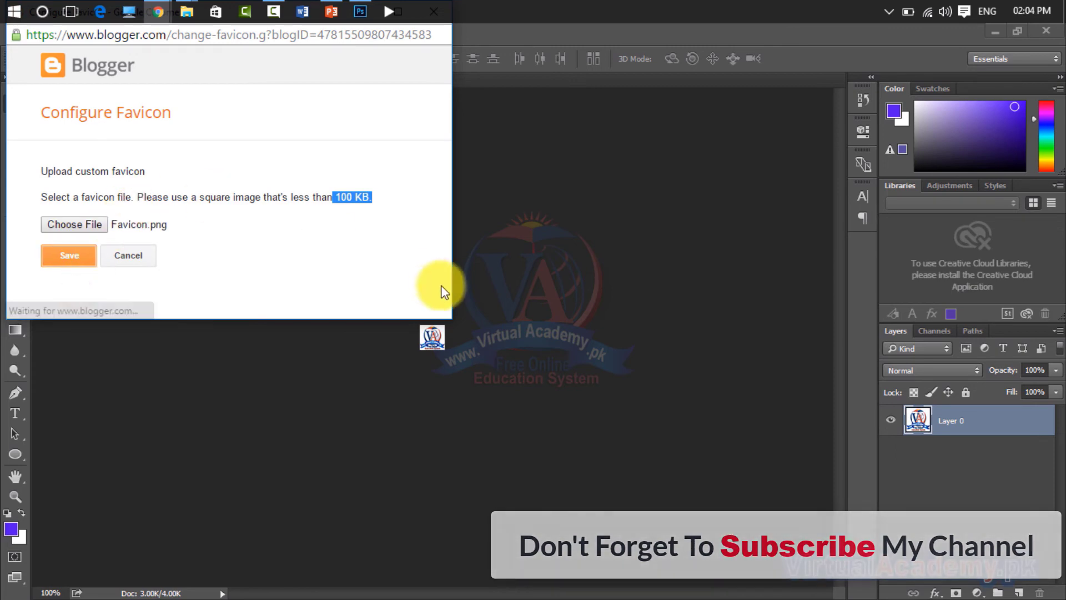
Switch from Photoshop to the Blogger layout page in Chrome and view the live Virtual Academy blog.
left_click(997, 32)
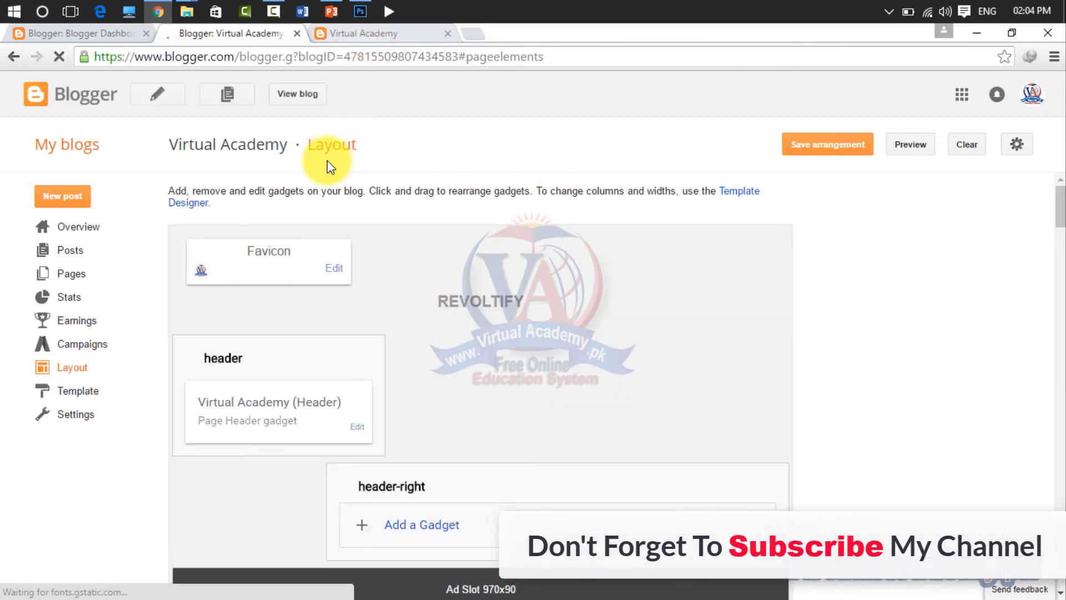
left_click(303, 98)
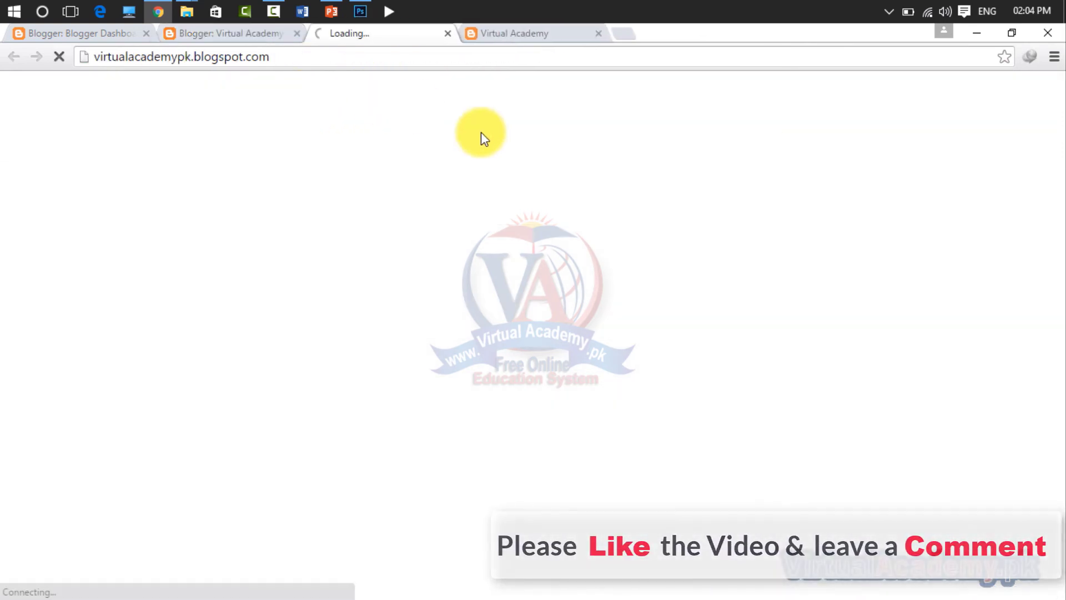